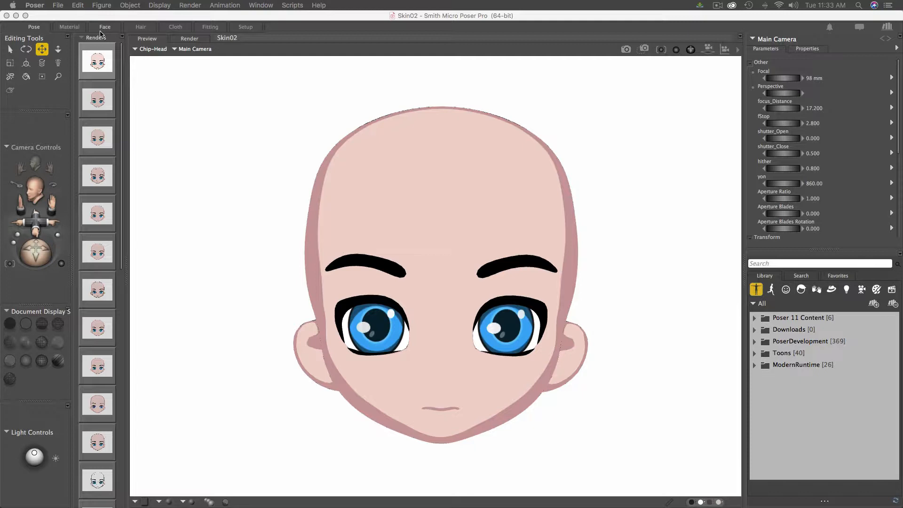
- Open the head's Skin material in the Material room and shift the Toon node left
left_click(70, 27)
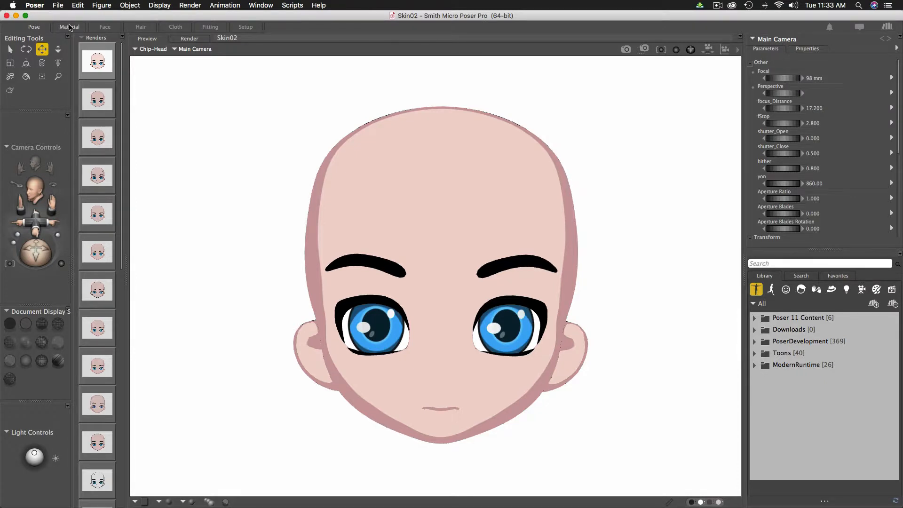
left_click(70, 27)
left_click(113, 164)
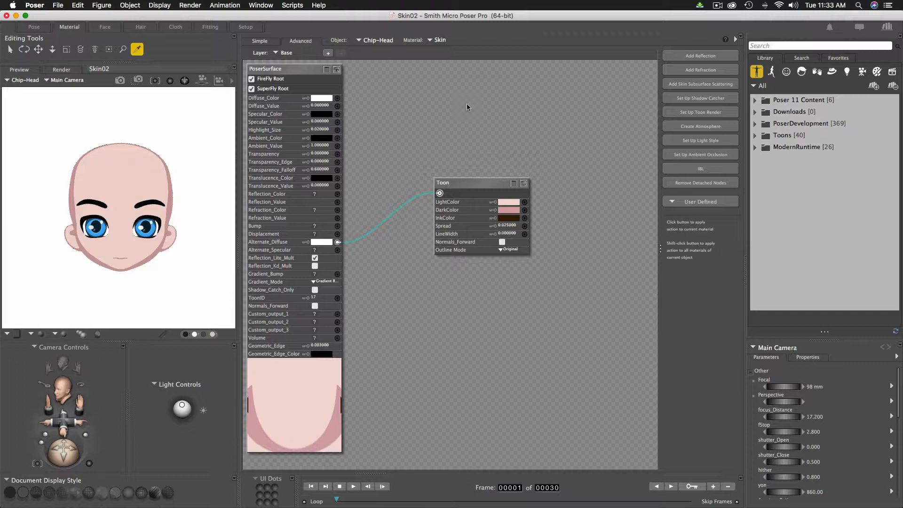
left_click(478, 183)
left_click_drag(478, 182, 438, 180)
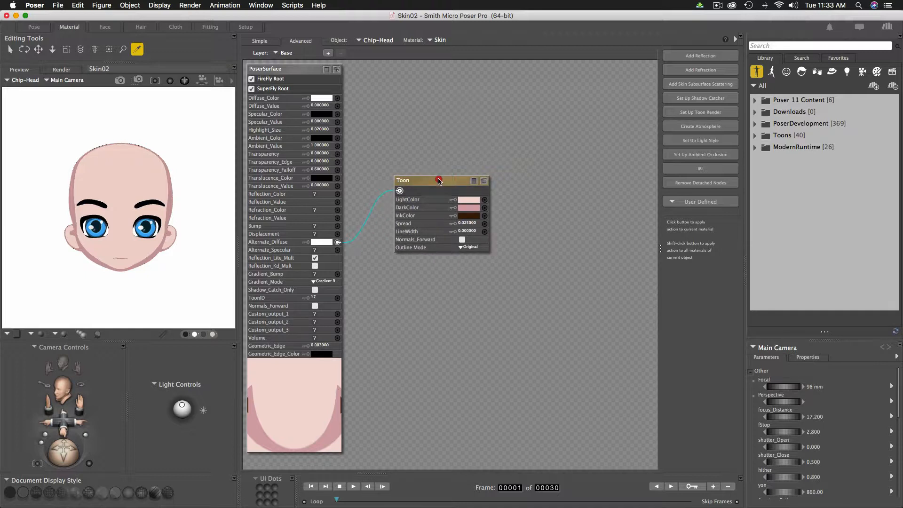
- Give the Skin's Toon node a LineWidth of 1 and the Improved outline mode
left_click(418, 231)
left_click(471, 231)
type("1")
key("Return")
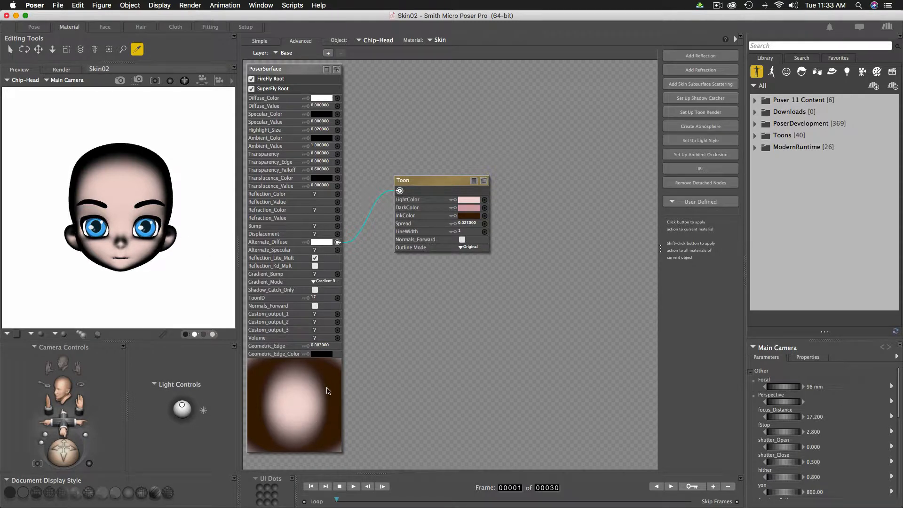
left_click(470, 249)
left_click(472, 259)
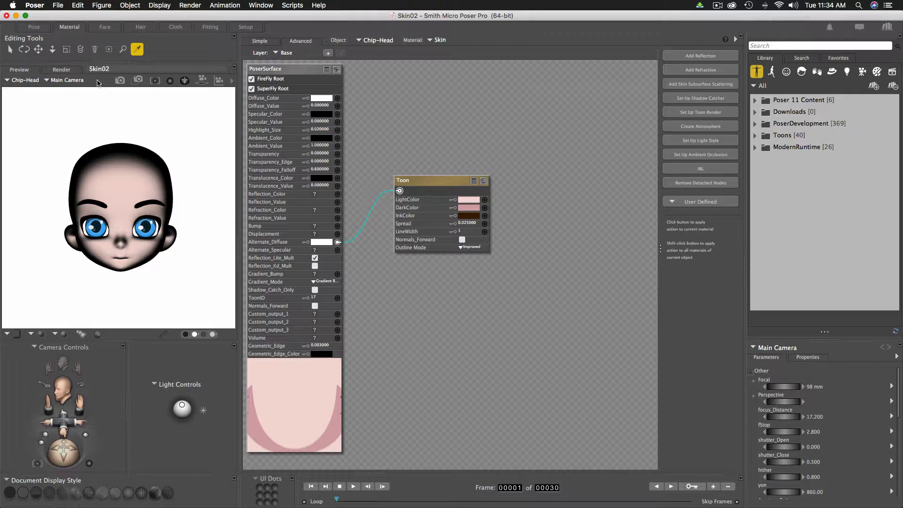
- Render the head from the Pose room with Cmd+R, then return to the Material room
left_click(34, 26)
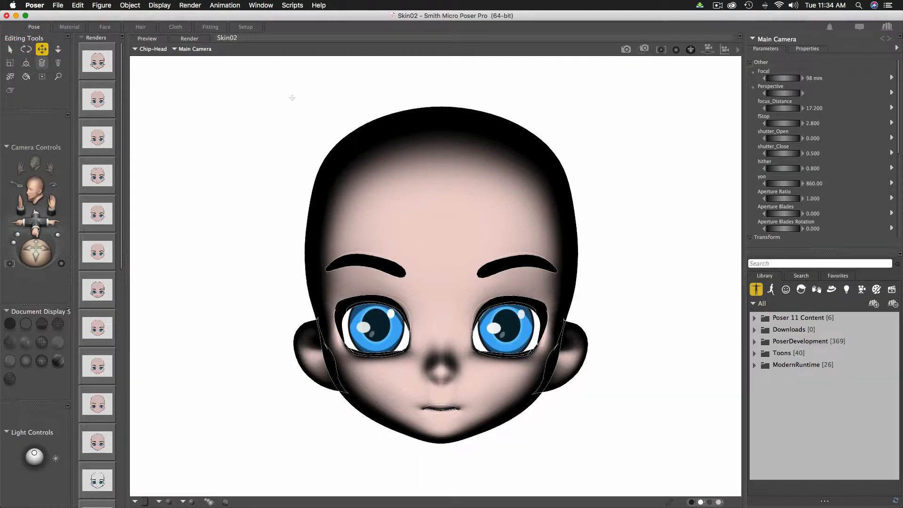
key("super")
key("super+r")
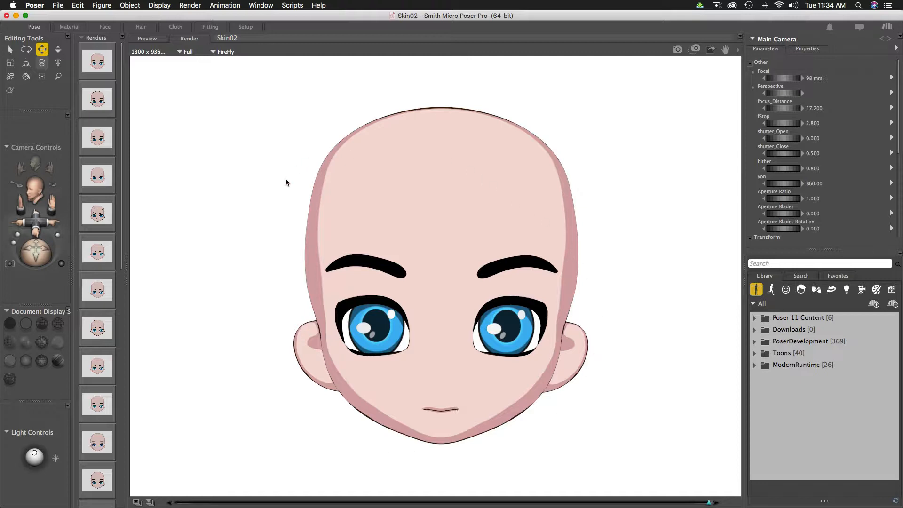
left_click(71, 30)
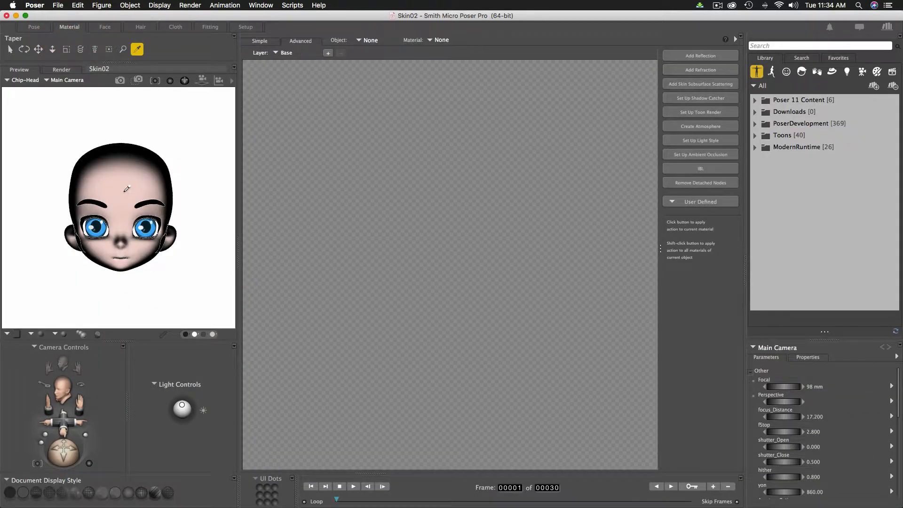
- Change the Skin Toon LineWidth to 2 and render the head from the Pose room
left_click(124, 188)
left_click(467, 231)
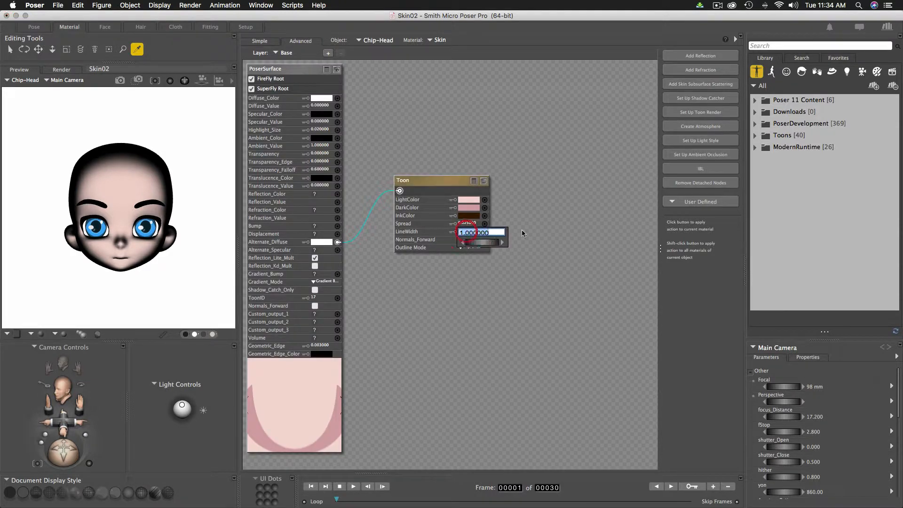
type("2")
key("Return")
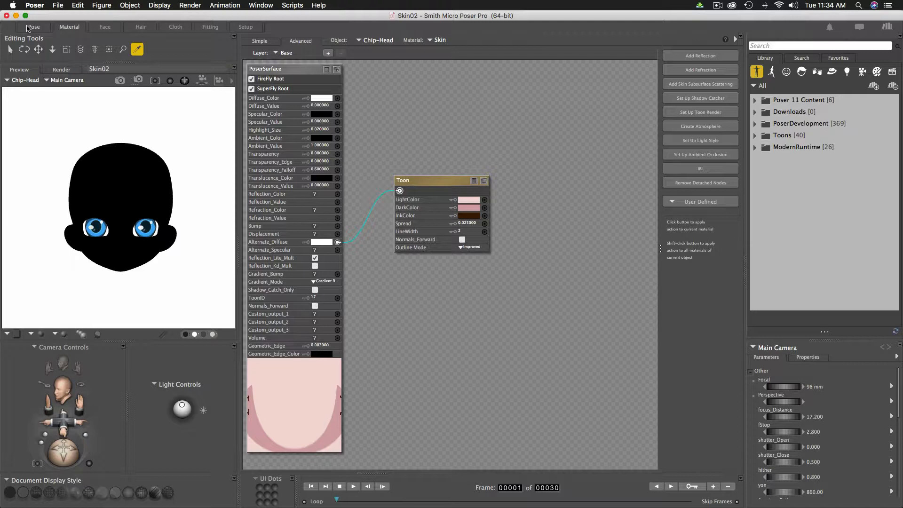
left_click(28, 27)
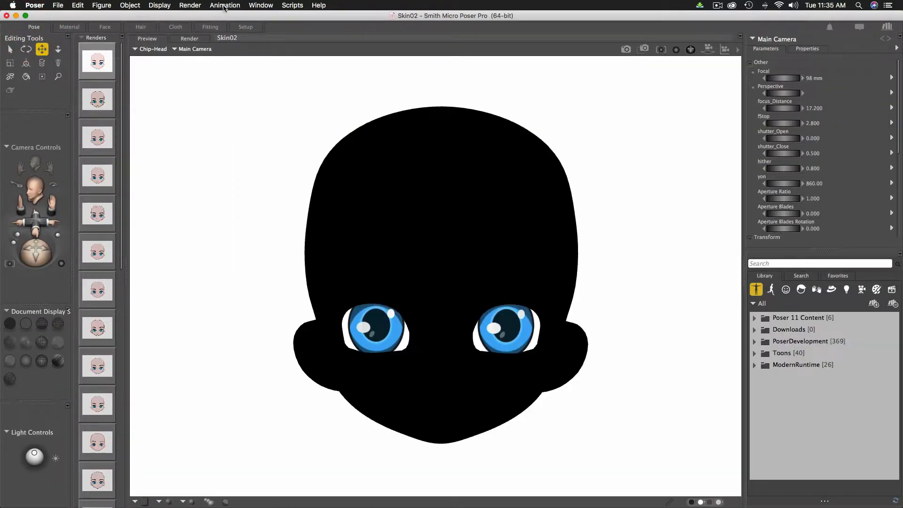
left_click(625, 48)
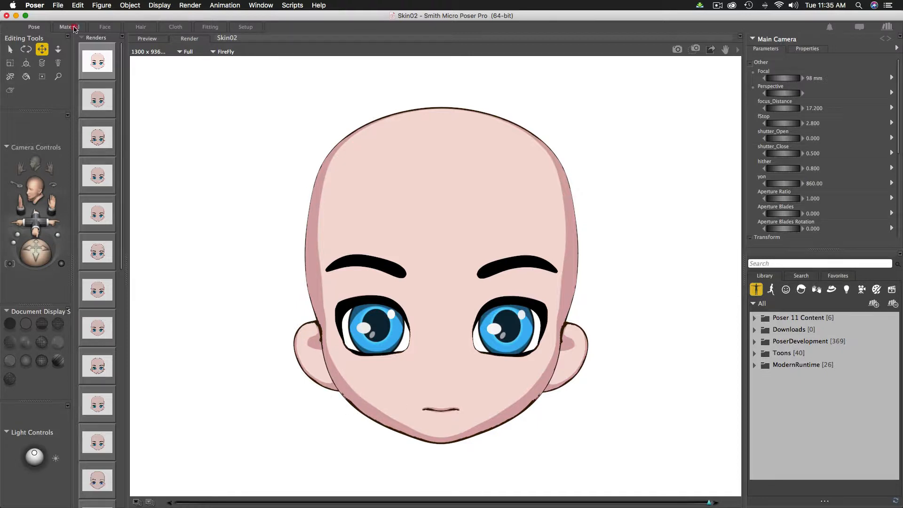
- Set the Skin Toon LineWidth to 5 and render the head with the heavier outline
left_click(72, 27)
left_click(147, 149)
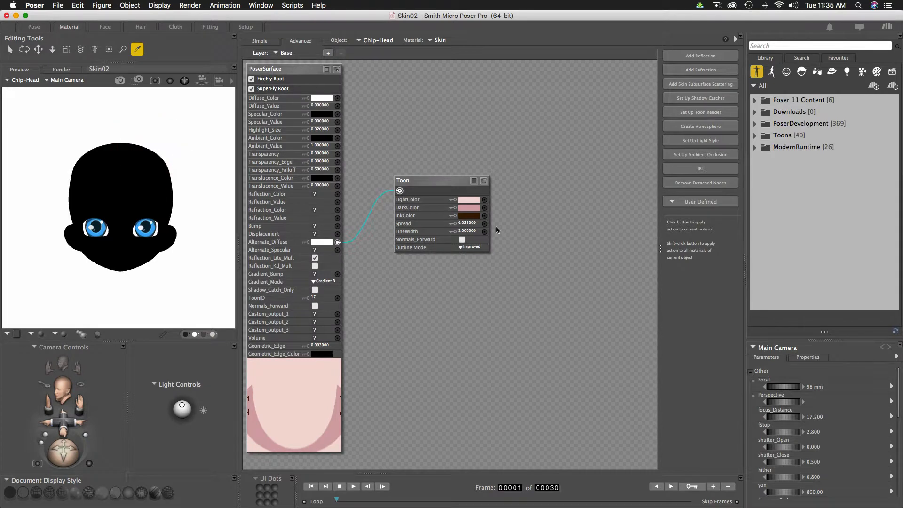
left_click(467, 231)
type("5")
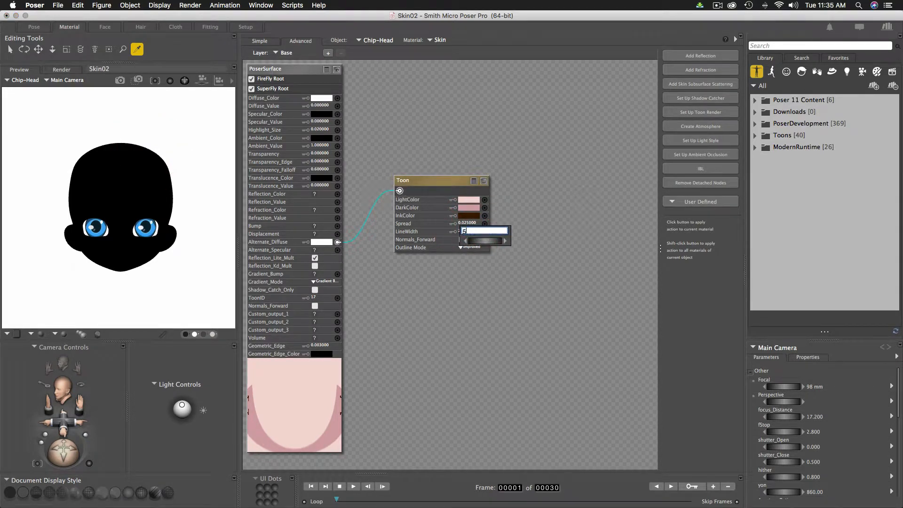
key("Return")
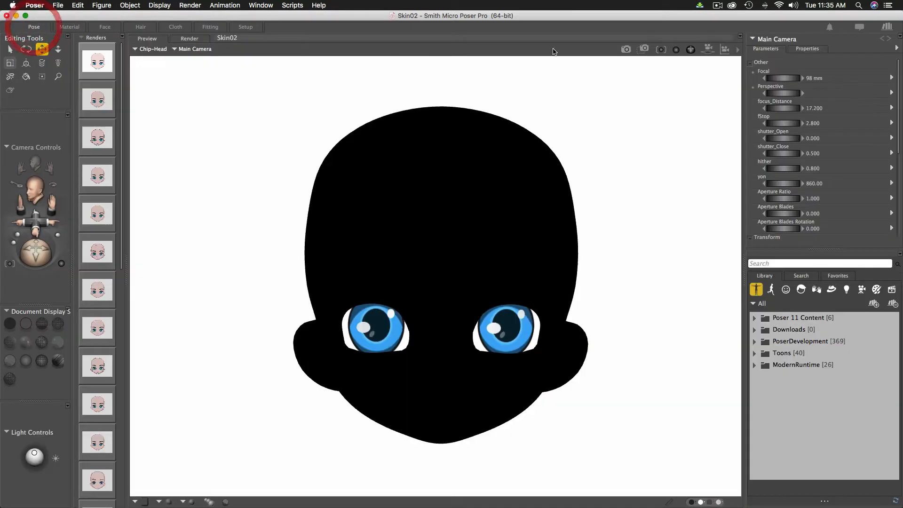
left_click(34, 26)
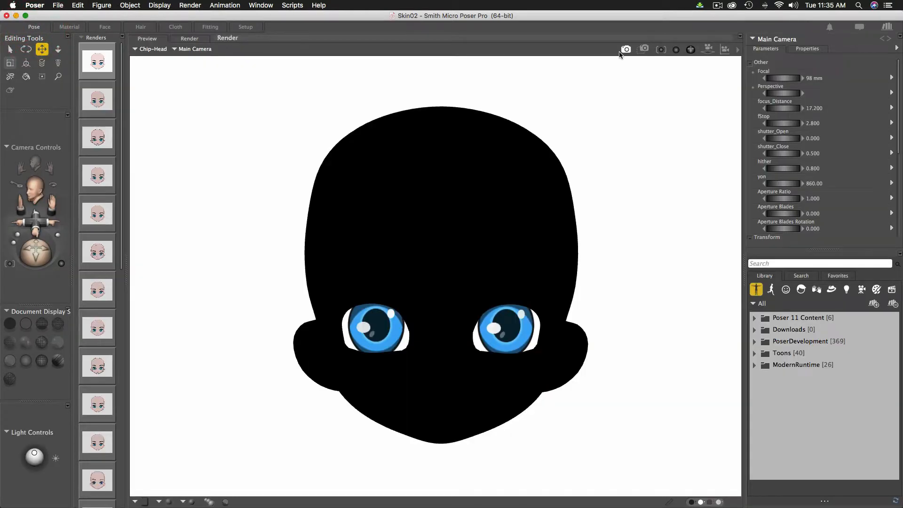
left_click(625, 50)
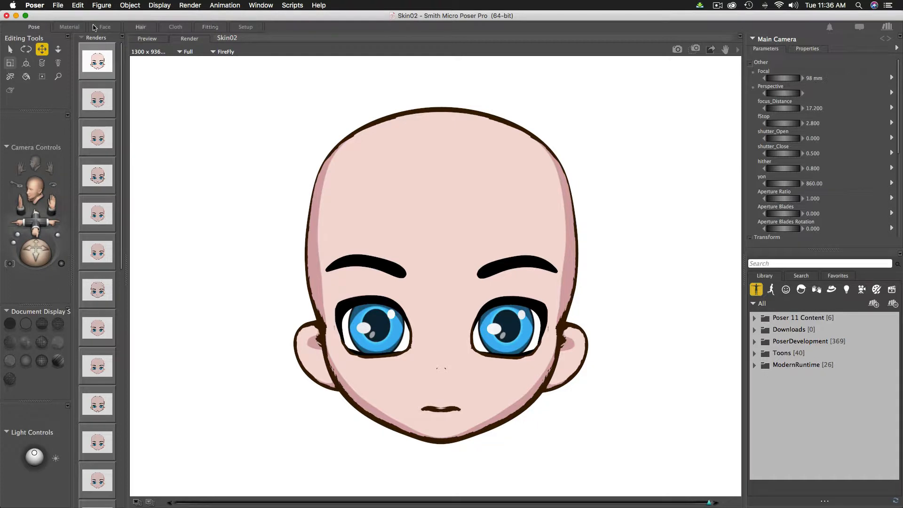
- Set the Skin material's Toon LineWidth to 0
left_click(70, 27)
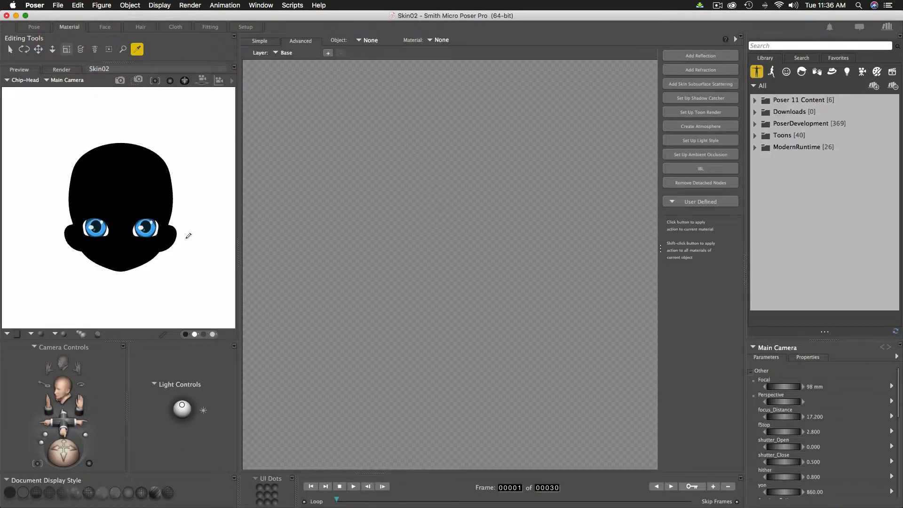
left_click(146, 191)
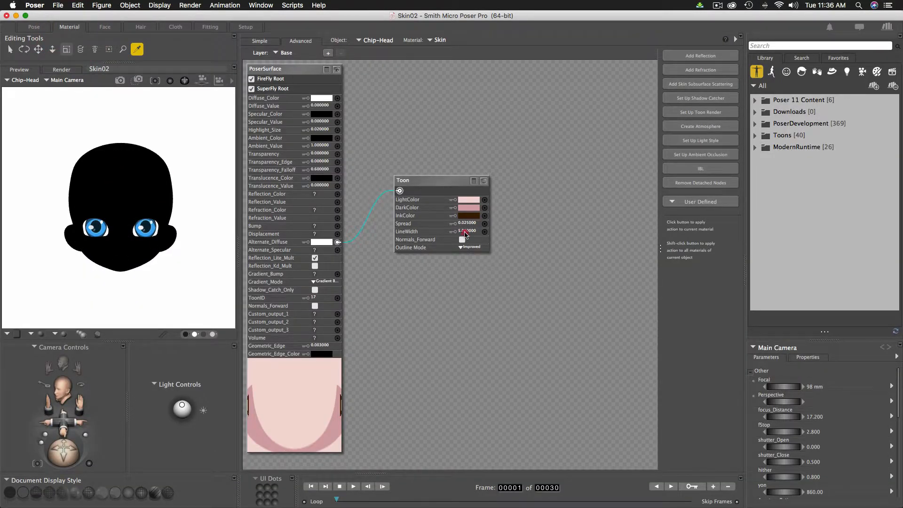
left_click(463, 232)
type("0")
key("Return")
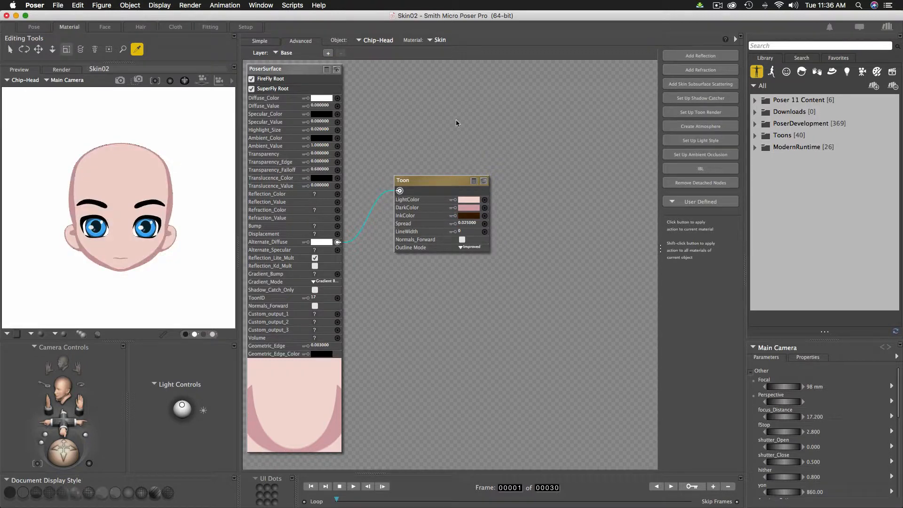
- Re-select the Skin material to check it, then return to the head preview
left_click(44, 26)
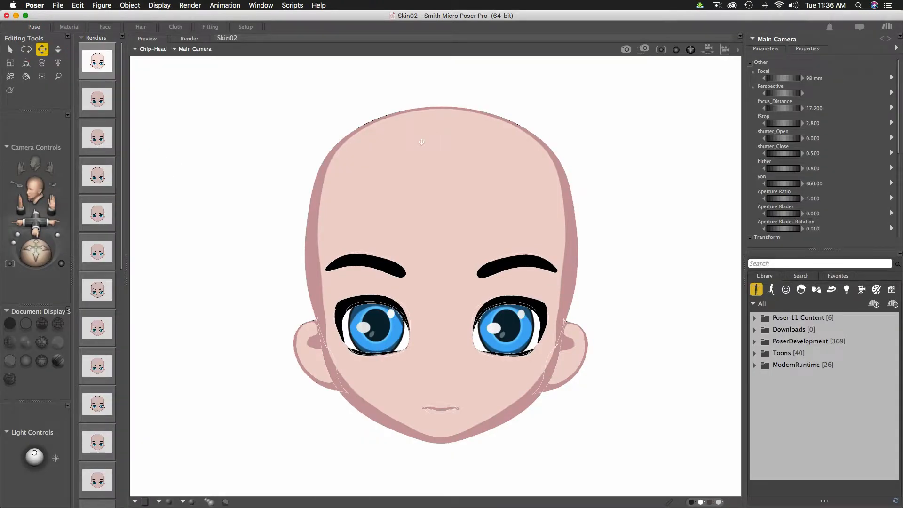
left_click(69, 27)
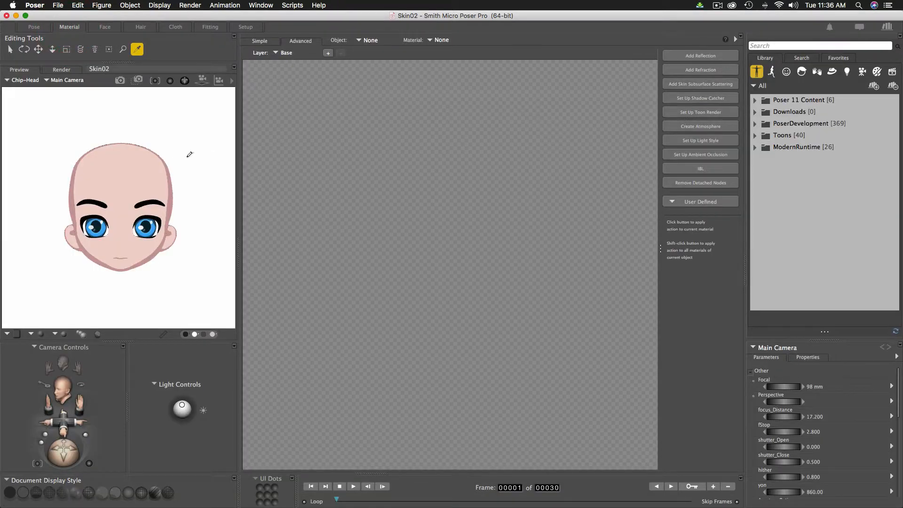
left_click(162, 165)
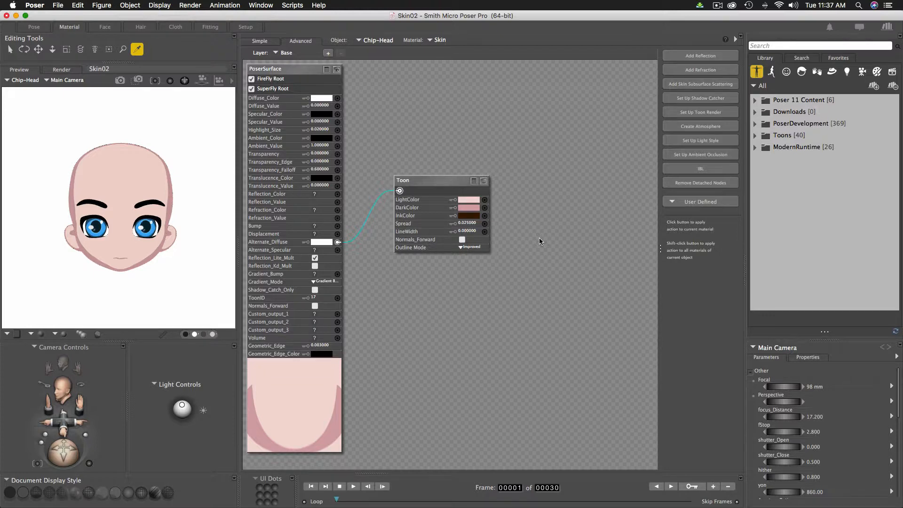
left_click(34, 27)
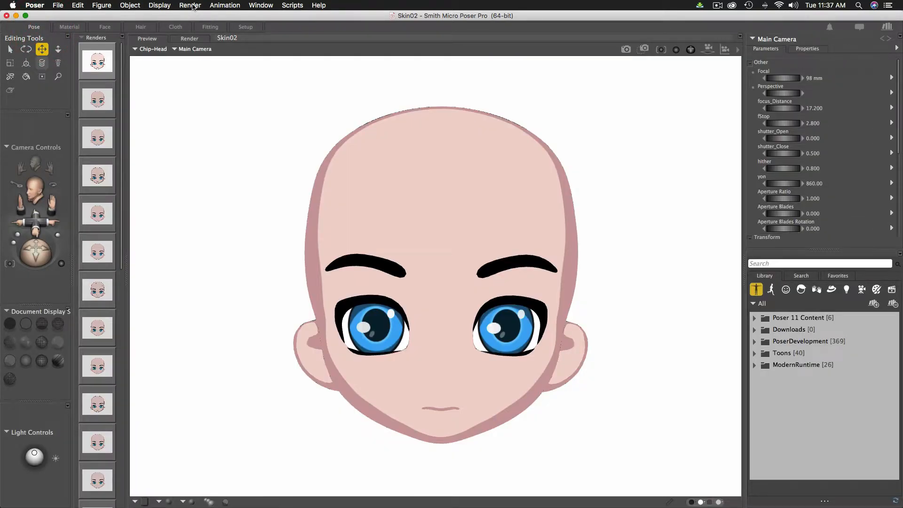
- Enable the FireFly Toon outline with Thin Pen style and save the render settings
left_click(192, 6)
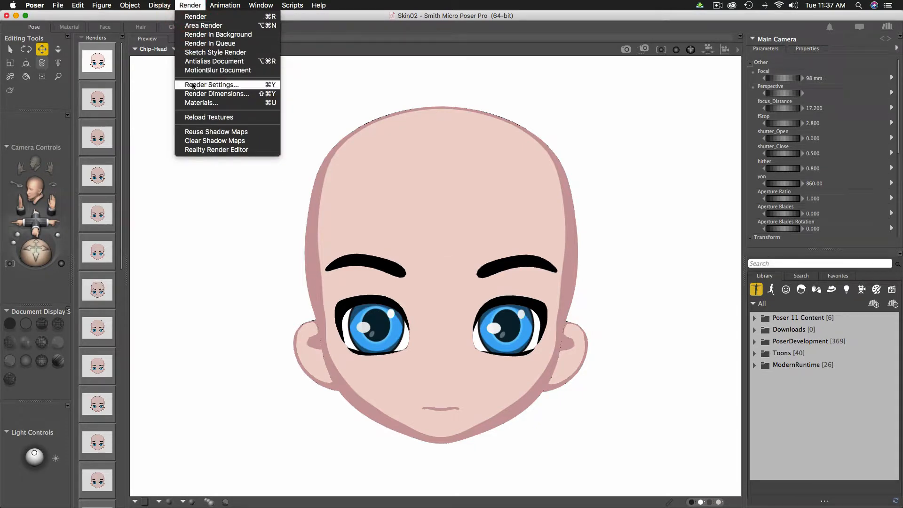
left_click(193, 87)
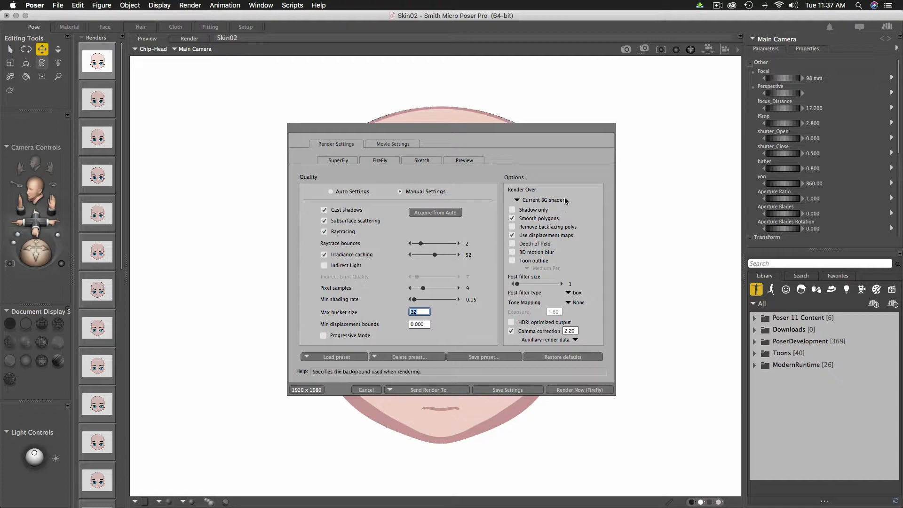
left_click(512, 261)
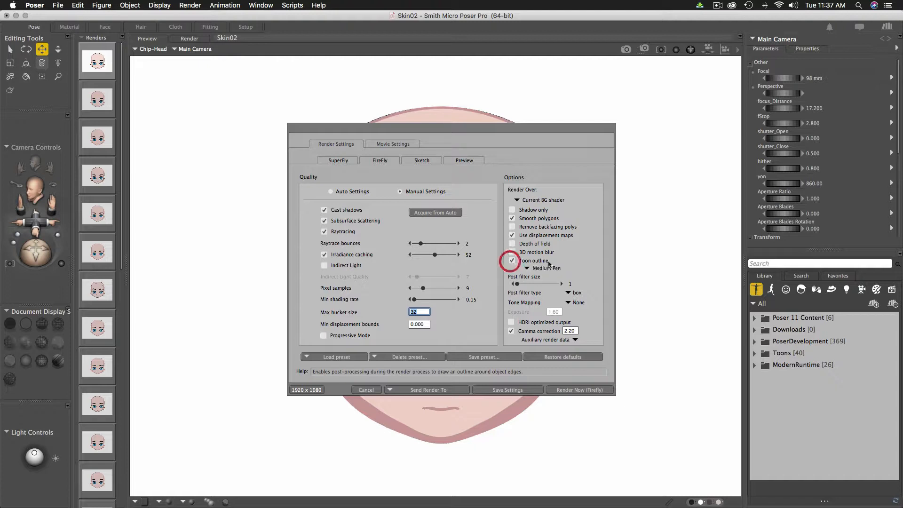
left_click(546, 268)
left_click(548, 260)
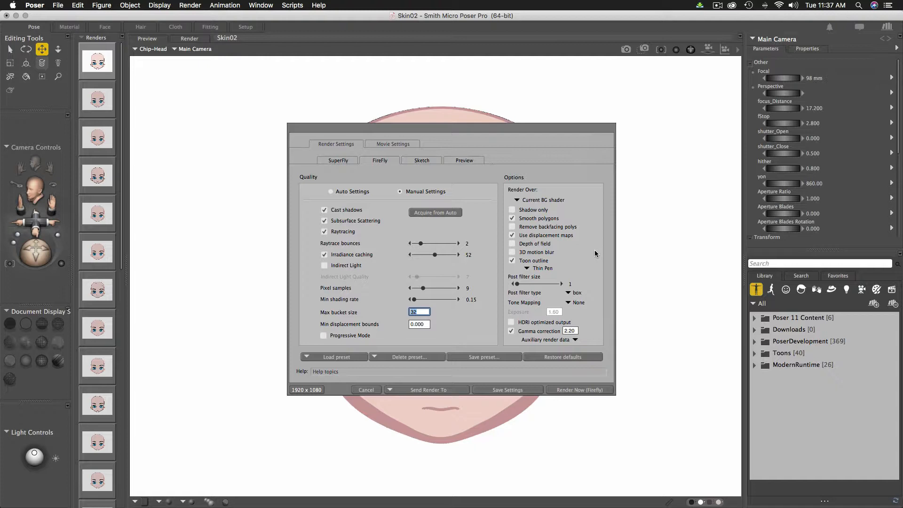
left_click(505, 390)
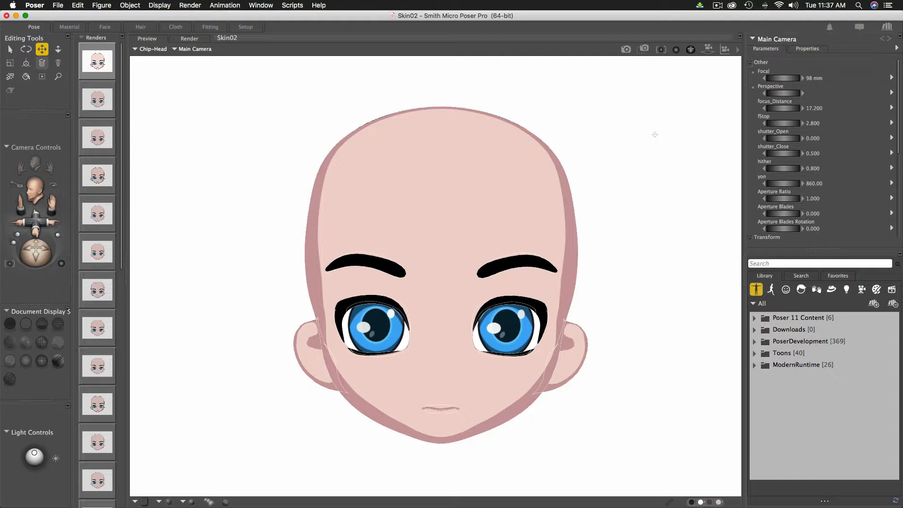
- Render the chibi head with FireFly using the Thin Pen outline
left_click(625, 49)
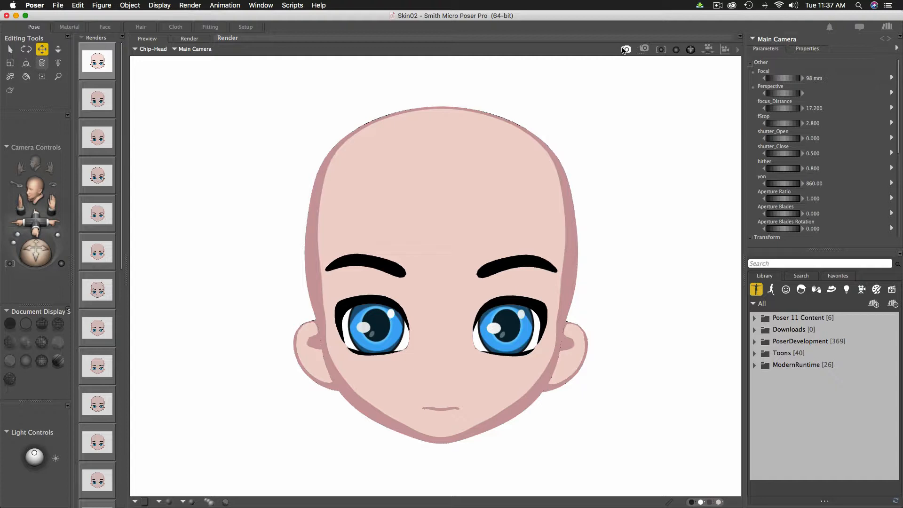
left_click(626, 49)
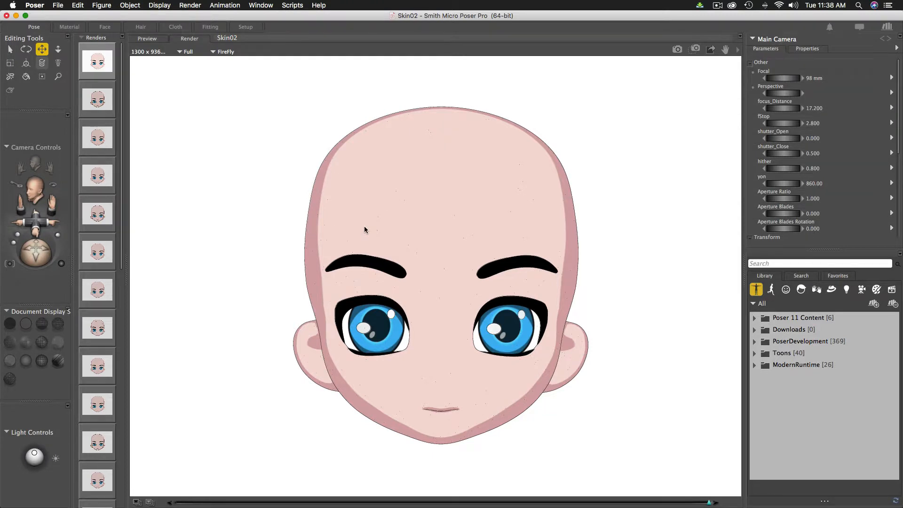
- Switch the toon outline to Medium Pen, save the settings, and render the head
left_click(193, 7)
left_click(216, 85)
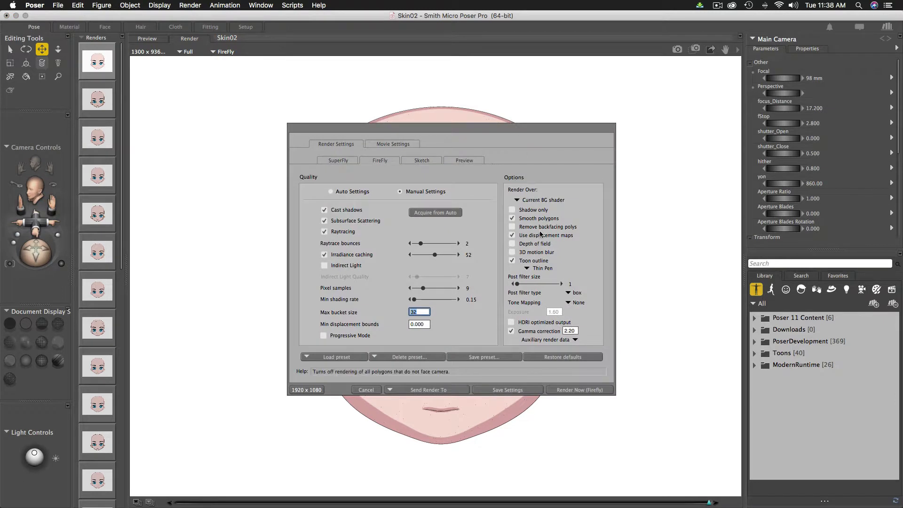
left_click(541, 267)
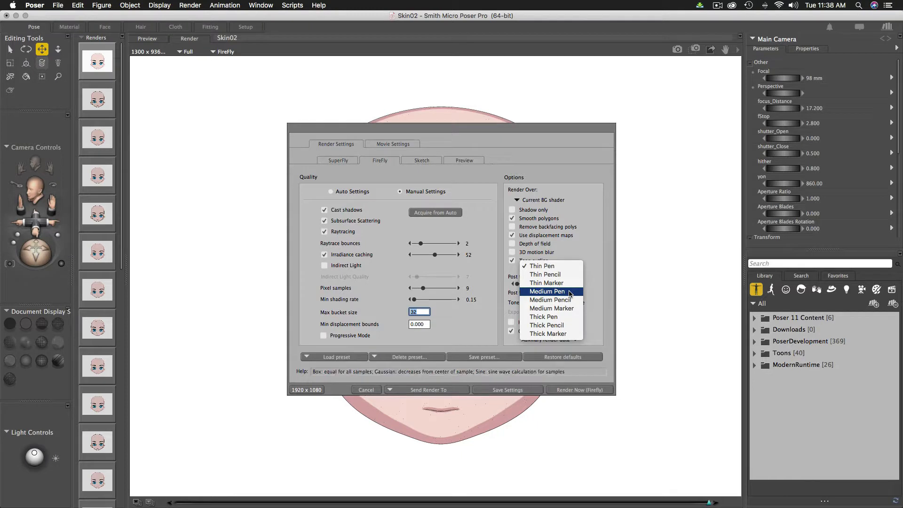
left_click(570, 291)
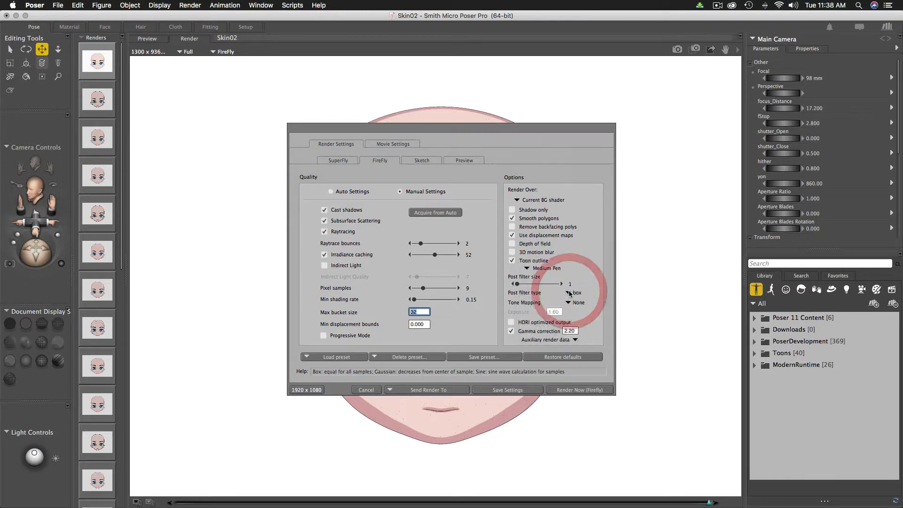
left_click(507, 389)
left_click(677, 49)
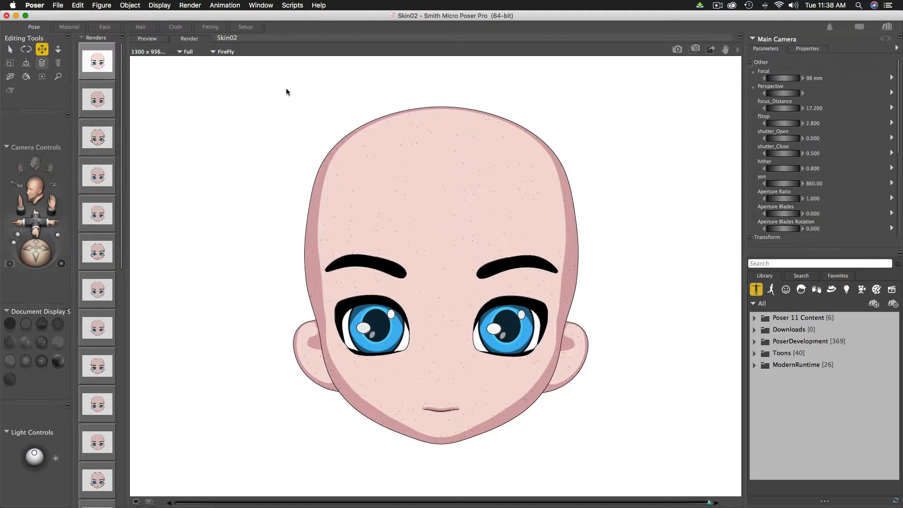
- Choose Thick Marker for the toon outline, save the settings, and render the head
left_click(191, 5)
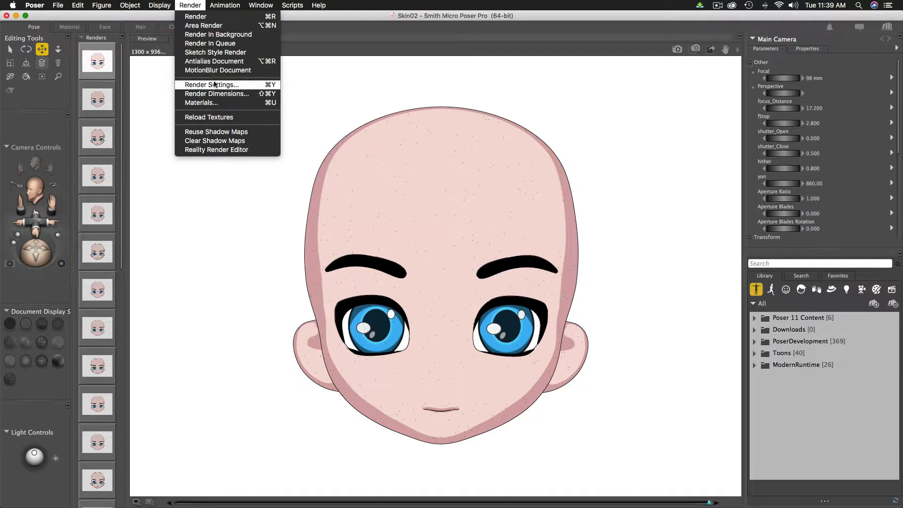
left_click(211, 85)
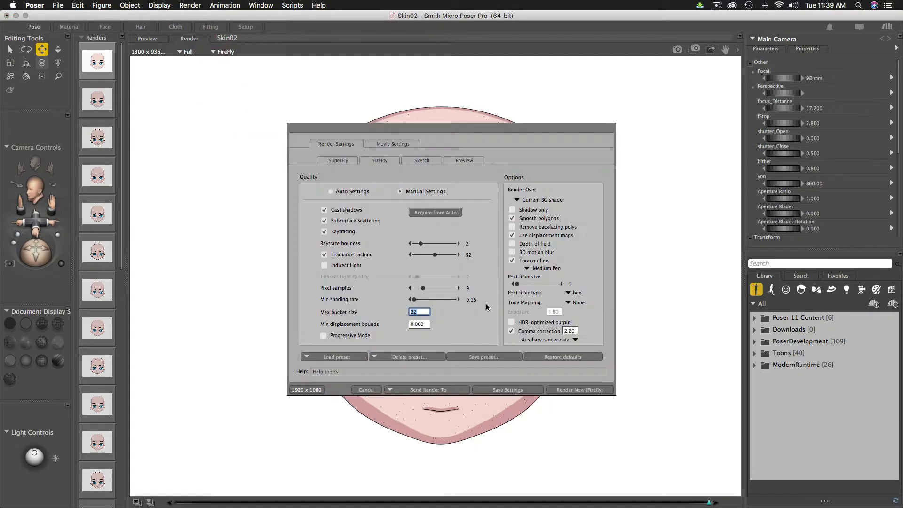
left_click(531, 268)
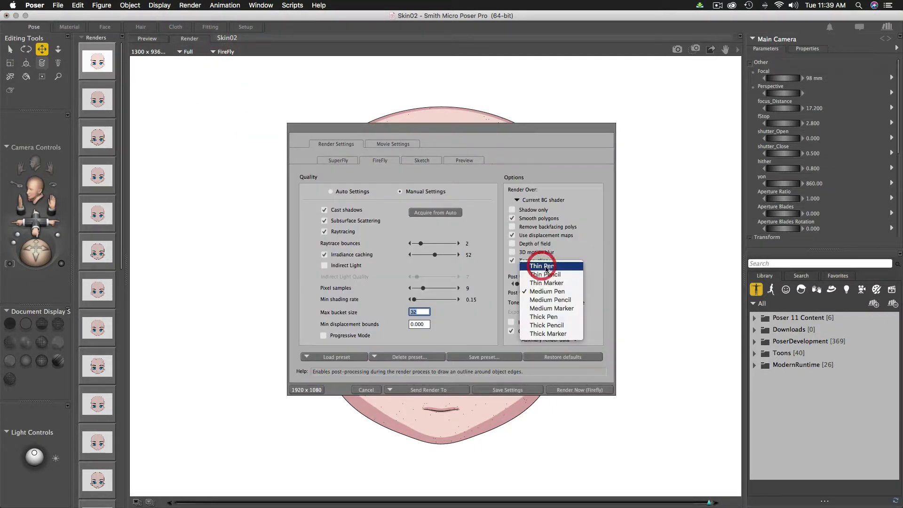
left_click(551, 333)
left_click(510, 389)
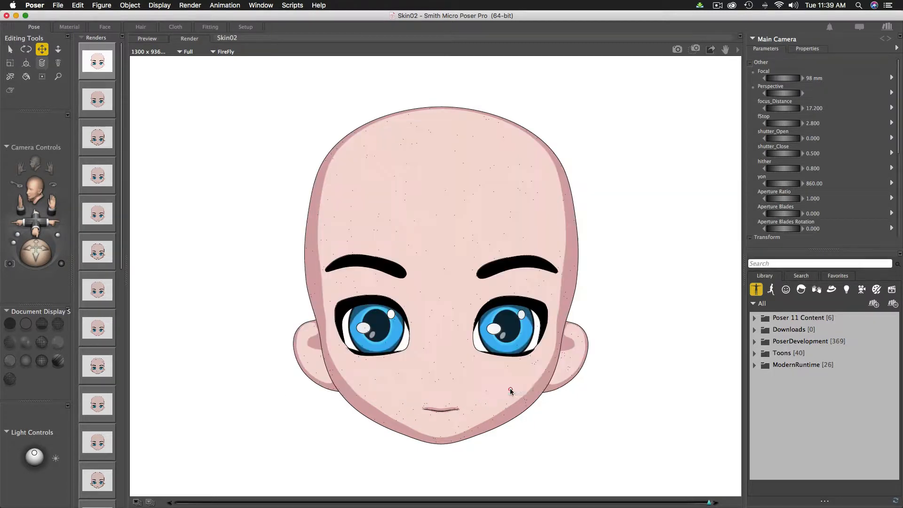
left_click(677, 50)
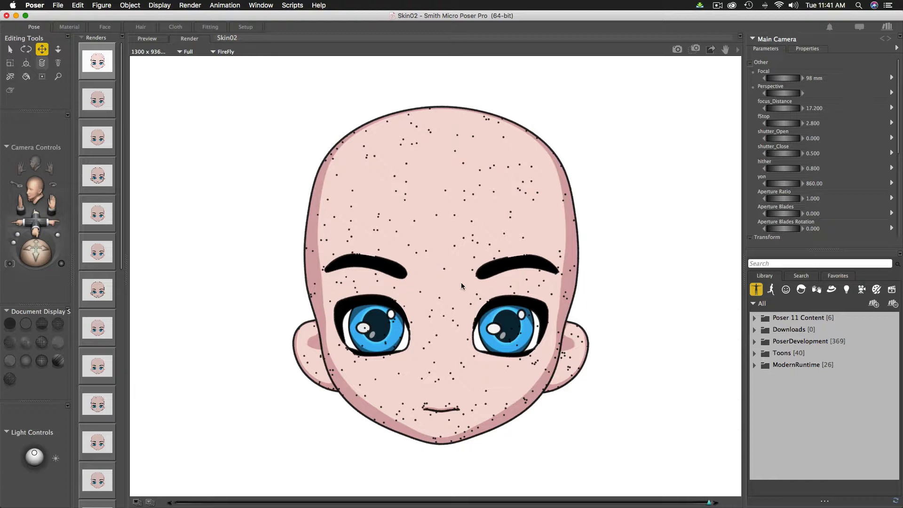
- Revert the scene to its last saved version with File > Revert, confirming with OK
left_click(190, 5)
left_click(190, 5)
left_click(57, 6)
left_click(69, 76)
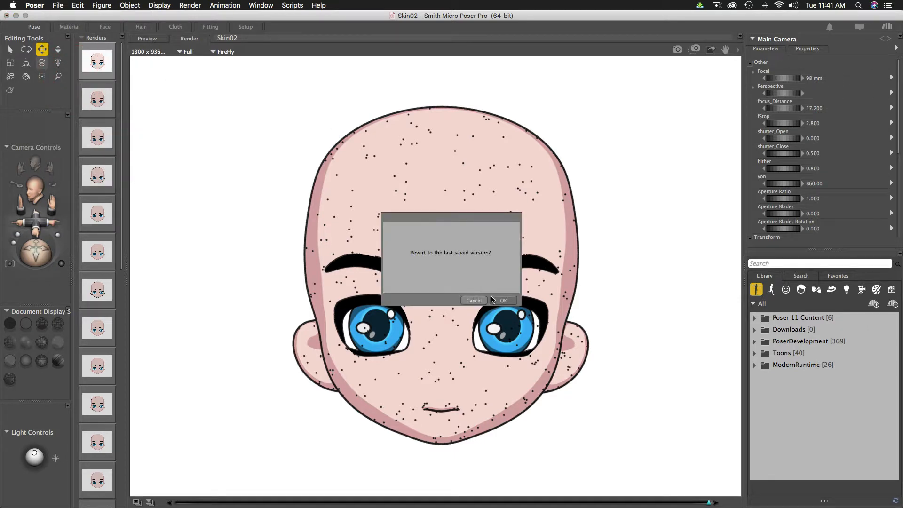
left_click(505, 301)
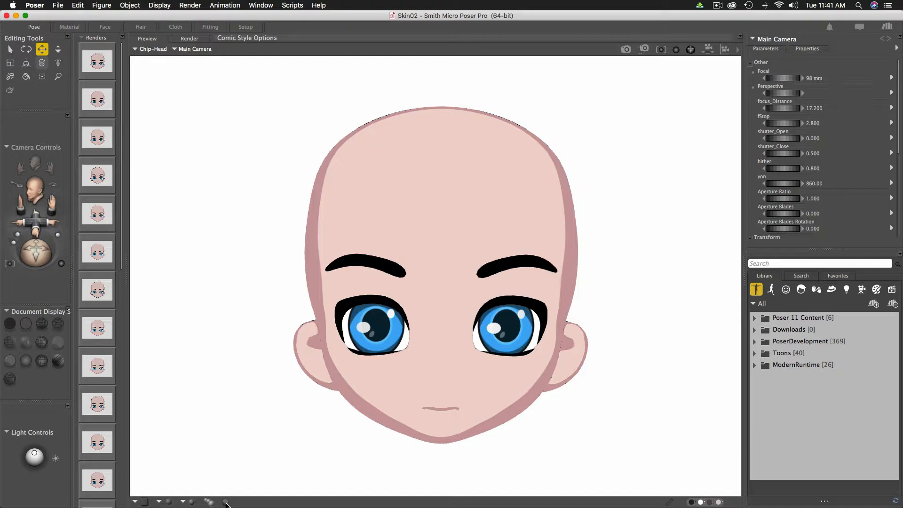
- Show geometric edge lines with Weld unchecked in the comic preview, then enter the Material room
left_click(226, 502)
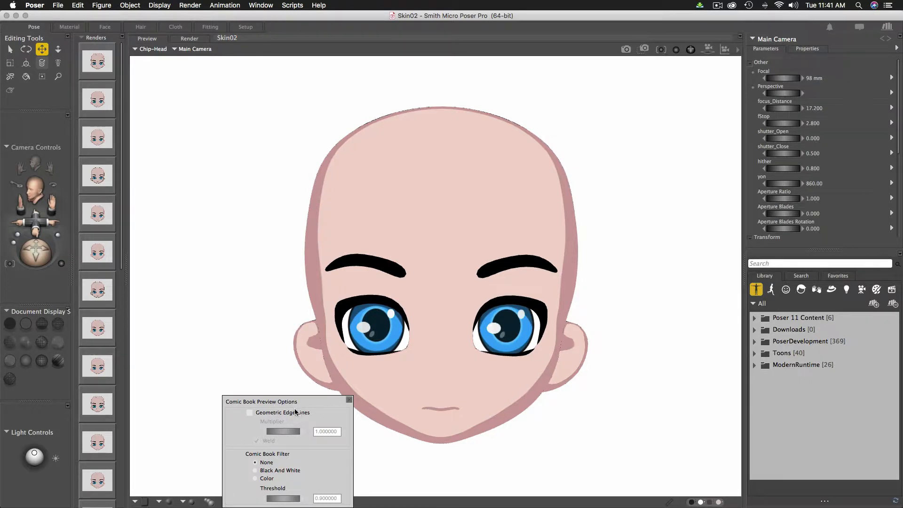
left_click(249, 413)
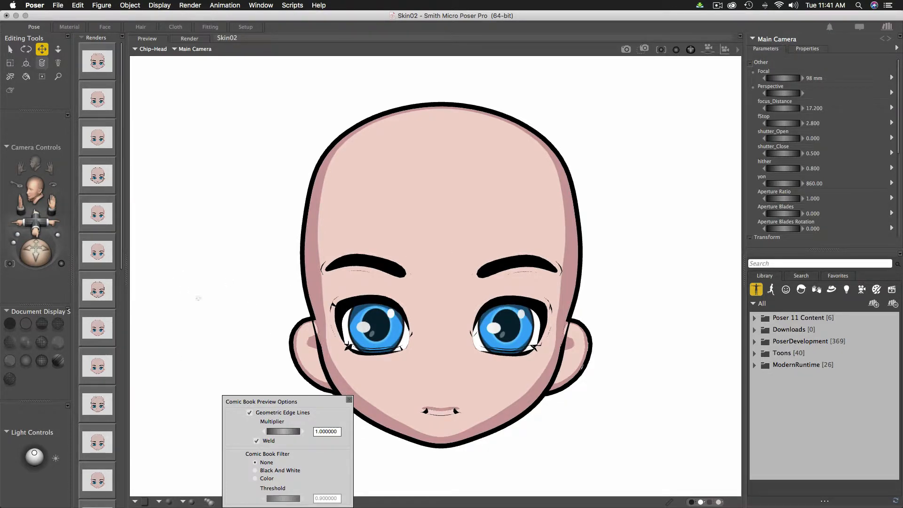
left_click(257, 442)
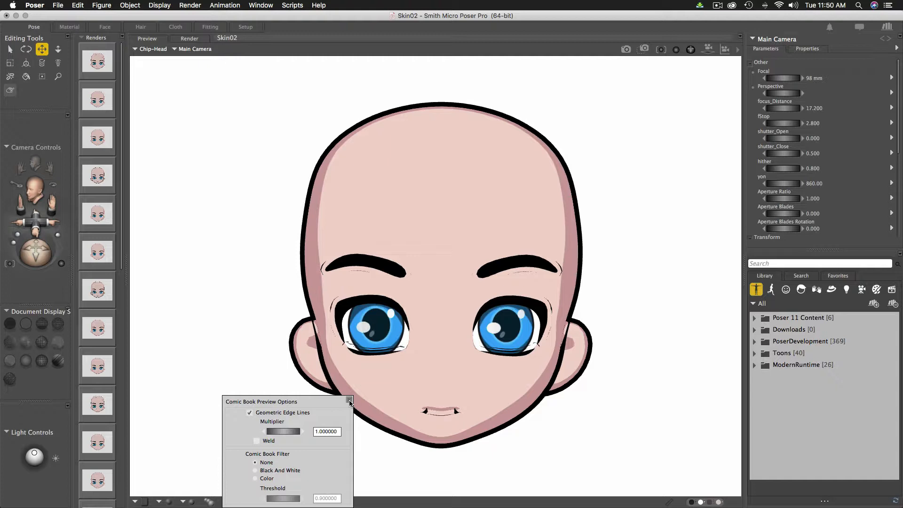
left_click(349, 400)
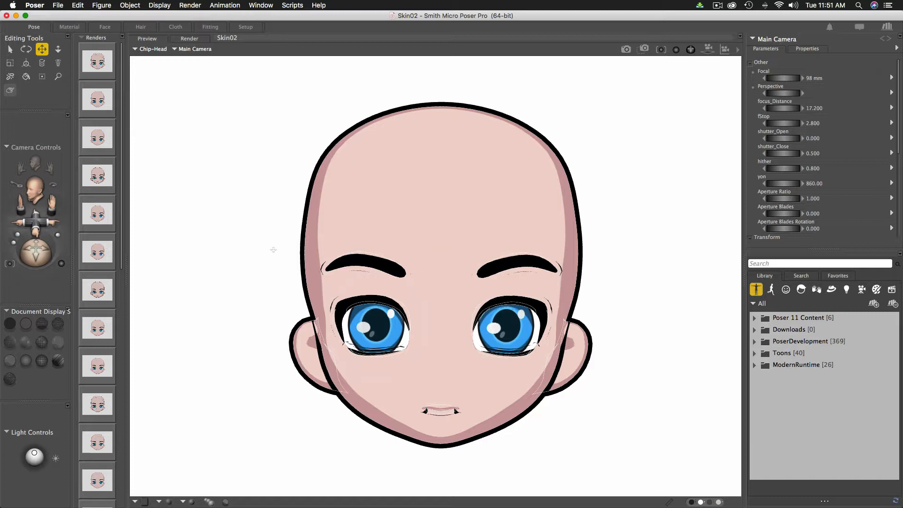
left_click(70, 27)
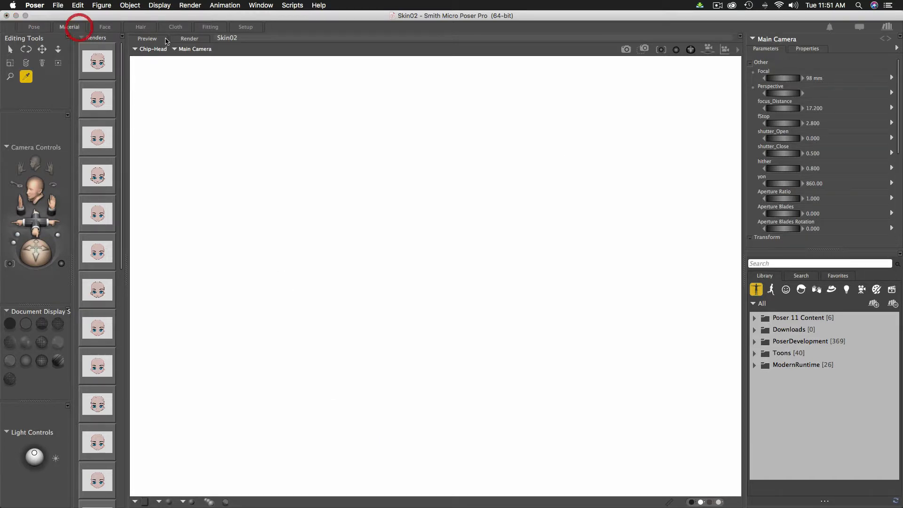
- Set Geometric_Edge to 0 for the Eyelashes and Eyebrows materials
left_click(142, 179)
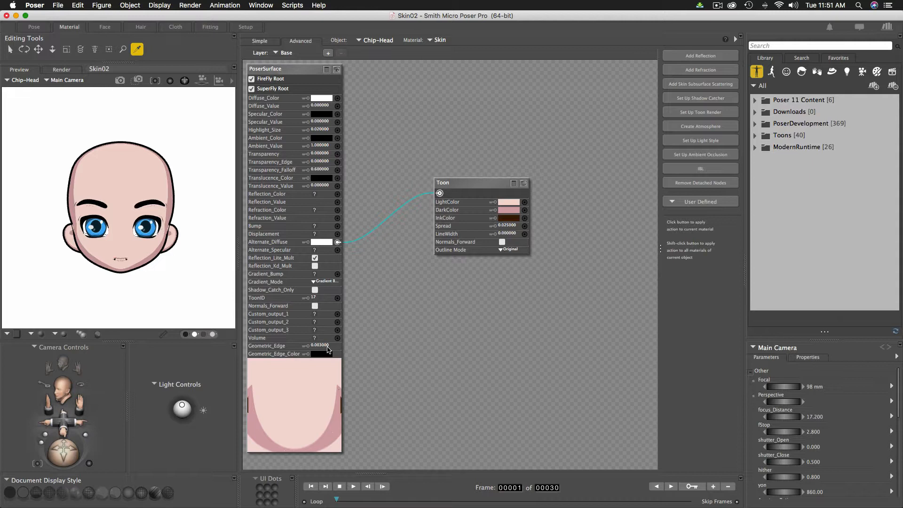
left_click(446, 41)
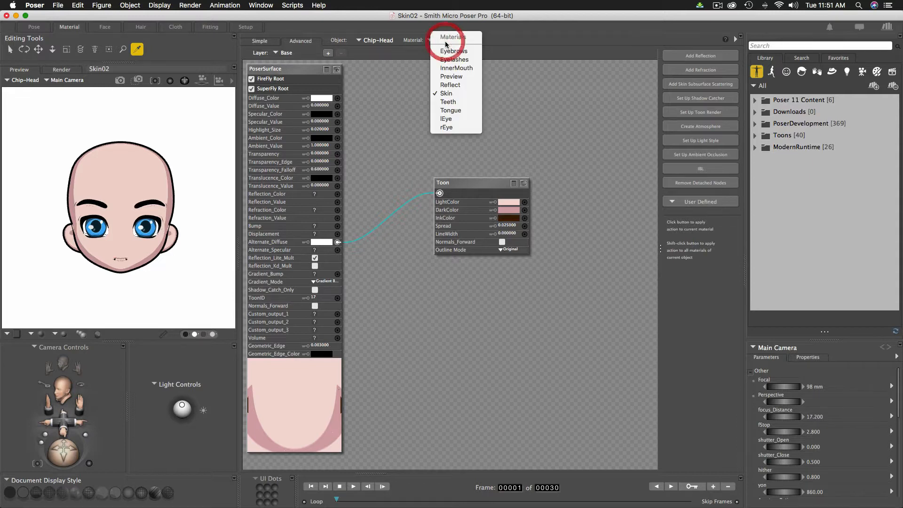
left_click(465, 60)
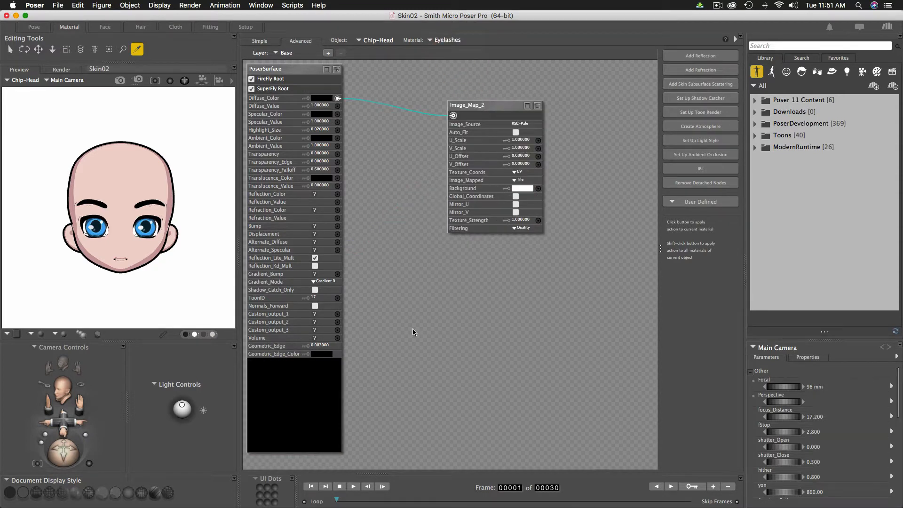
left_click(322, 345)
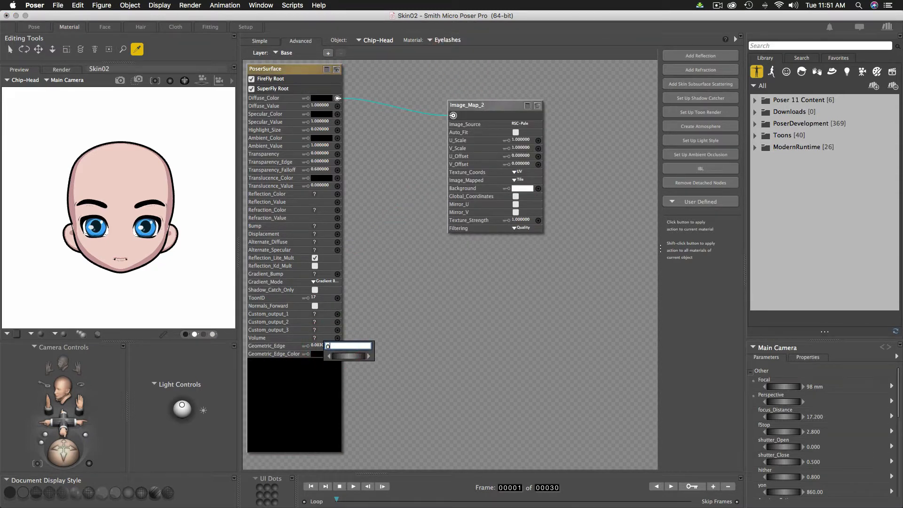
type("0")
key("Return")
left_click(445, 41)
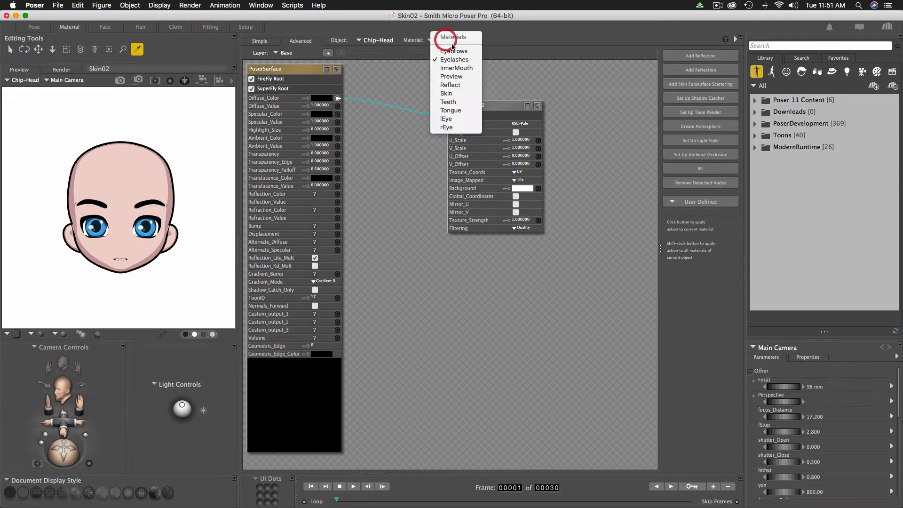
left_click(454, 51)
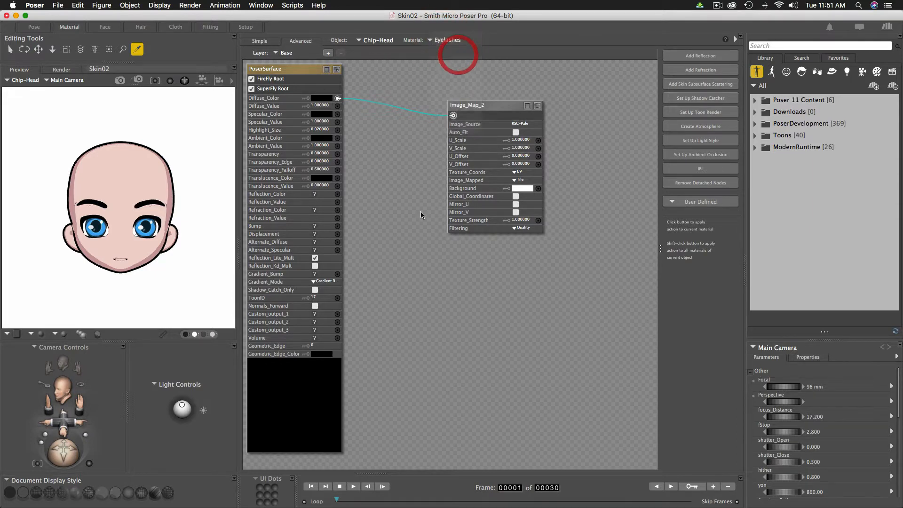
left_click(330, 346)
type("0")
key("Return")
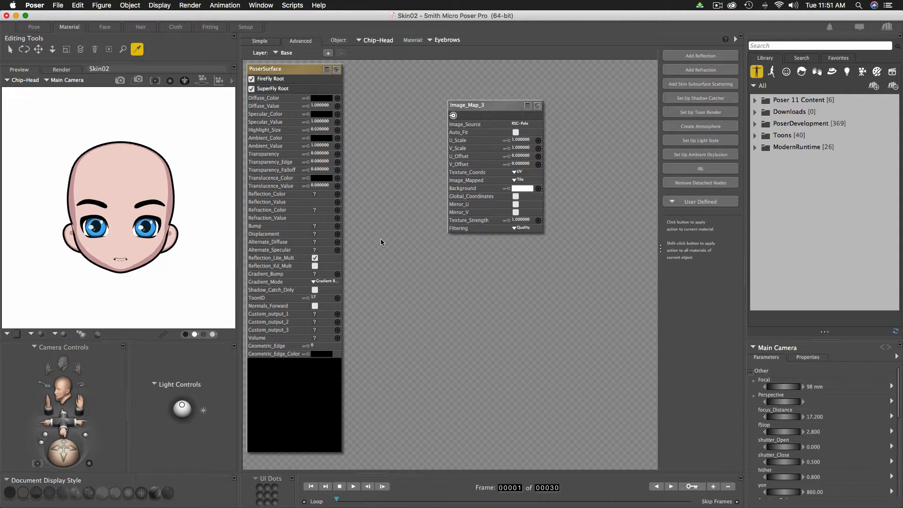
- Set the Skin material's Geometric_Edge width to 0.002
left_click(125, 166)
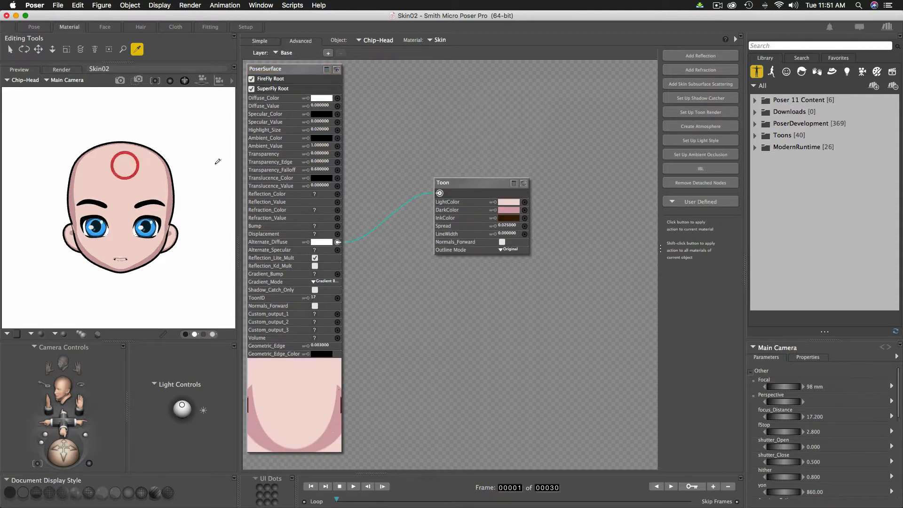
left_click(332, 346)
left_click(333, 349)
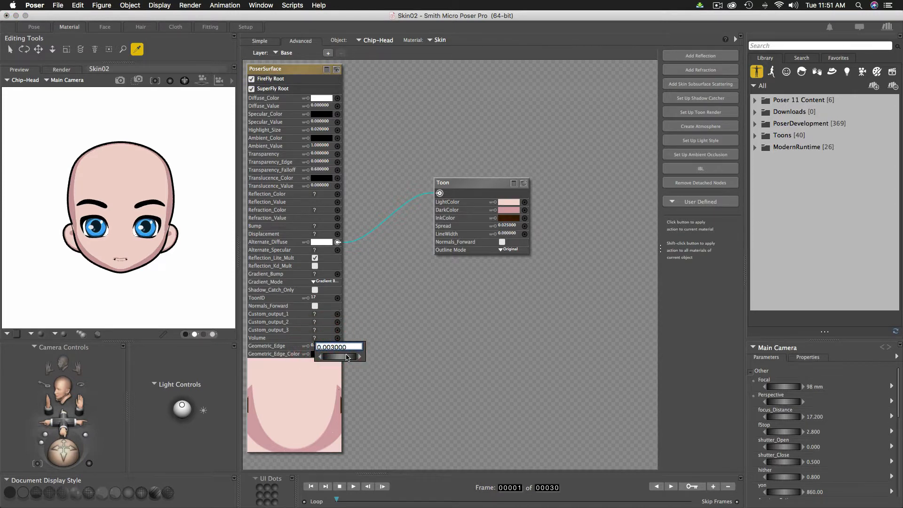
key("BackSpace")
type("25")
key("Return")
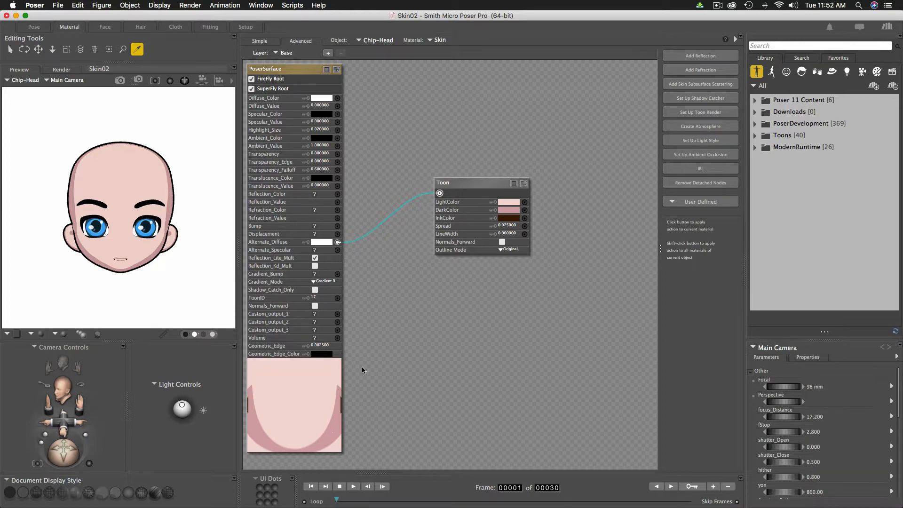
left_click(325, 346)
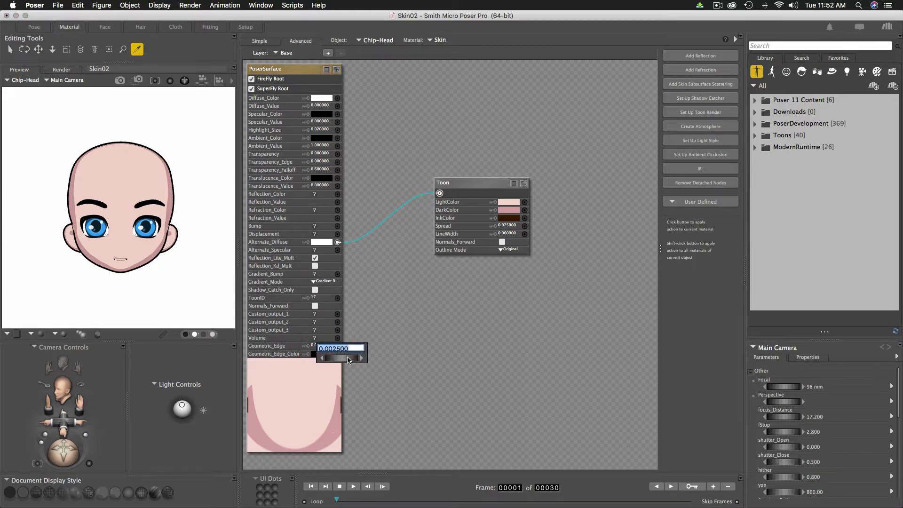
left_click_drag(348, 360, 350, 361)
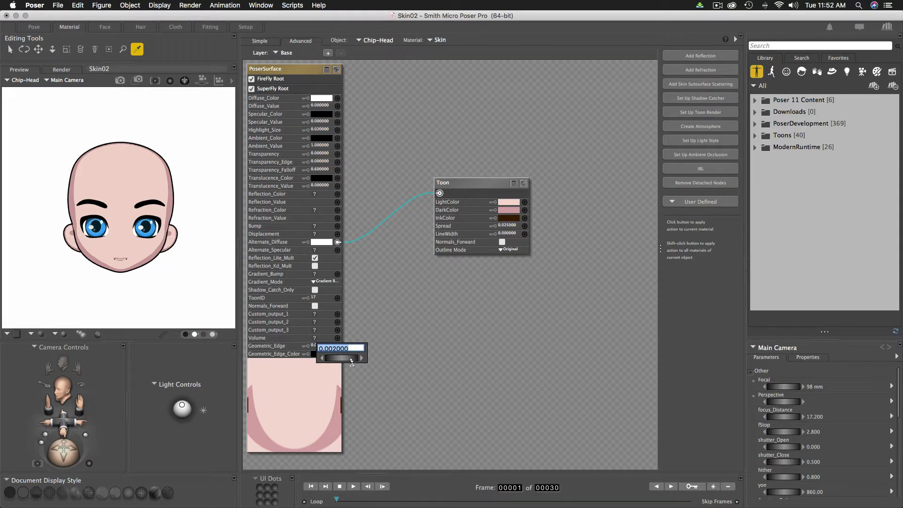
left_click(406, 352)
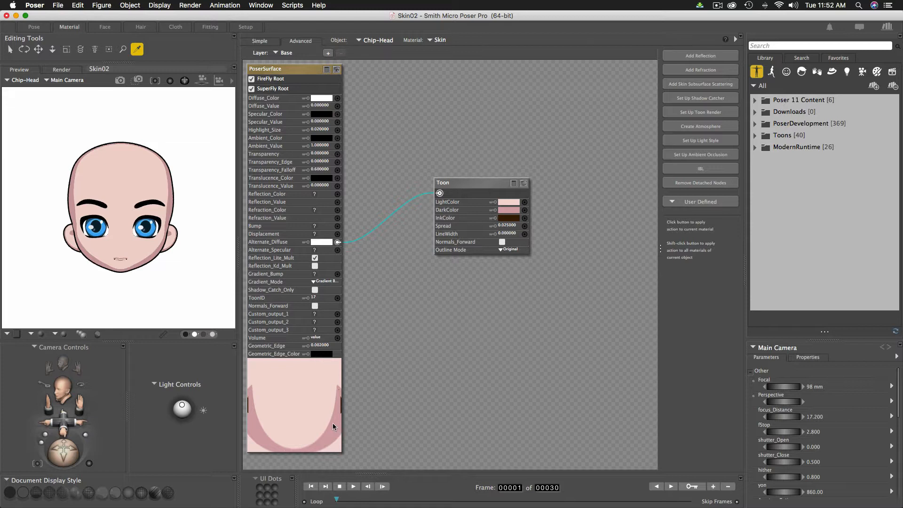
- Make the skin's Geometric_Edge_Color dark brown and return to the Pose room
left_click(321, 354)
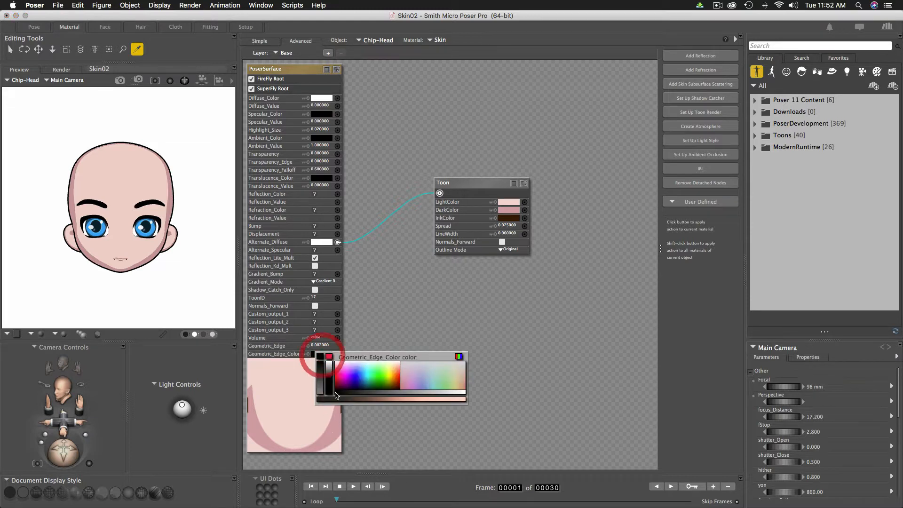
left_click(336, 424)
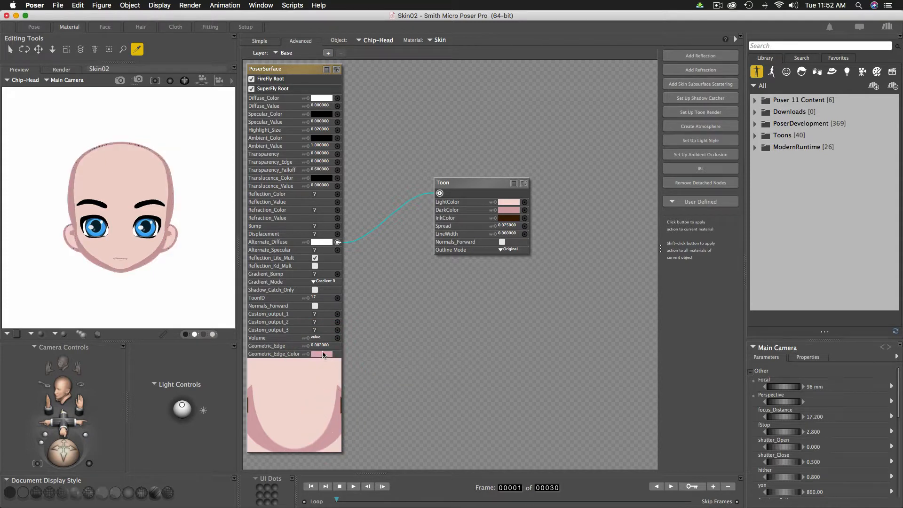
left_click(322, 353)
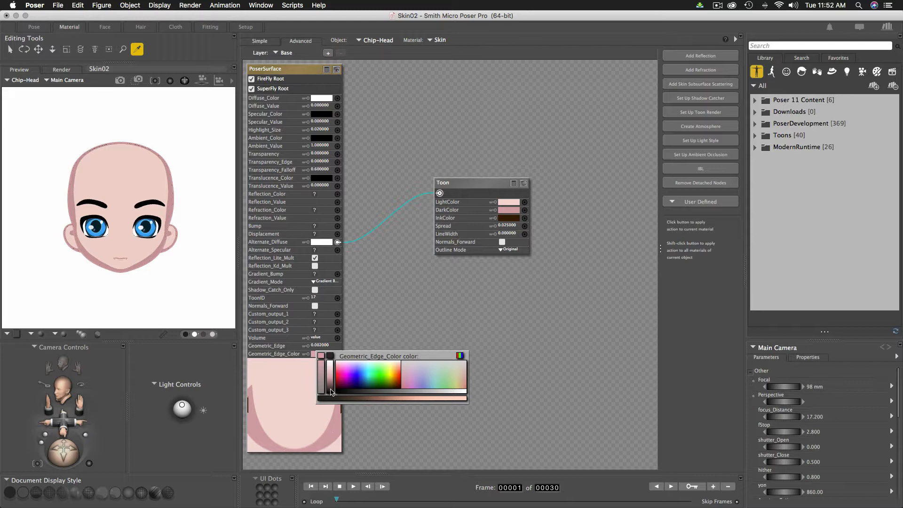
left_click(331, 391)
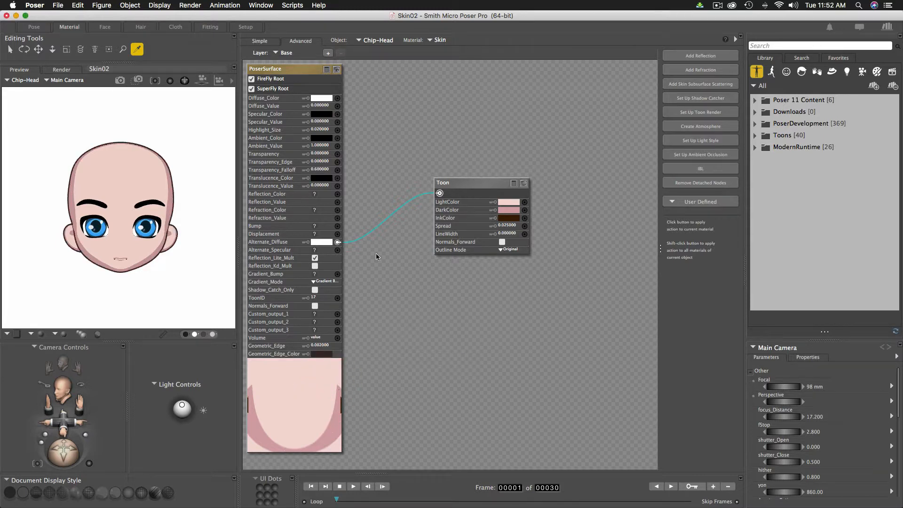
left_click(34, 27)
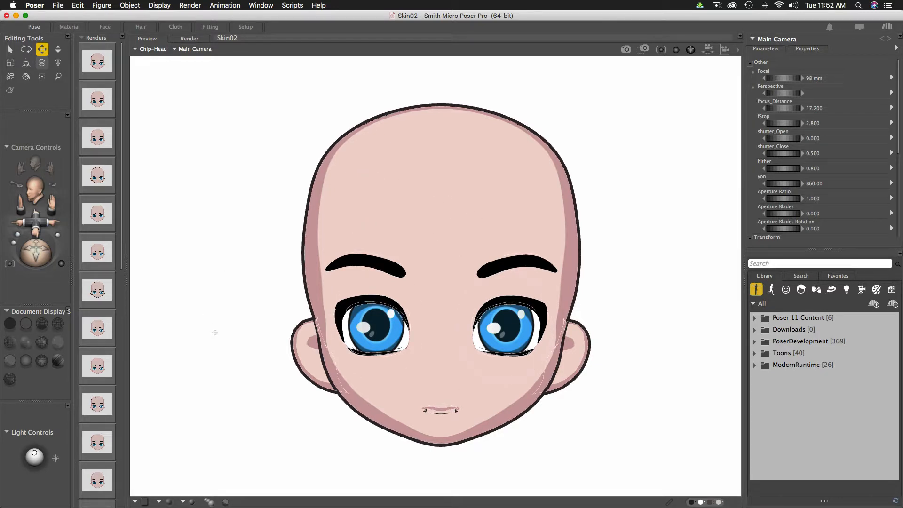
- Refresh the preview to remove the stray white outlines around the ears and jaw
left_click(214, 333)
left_click(620, 428)
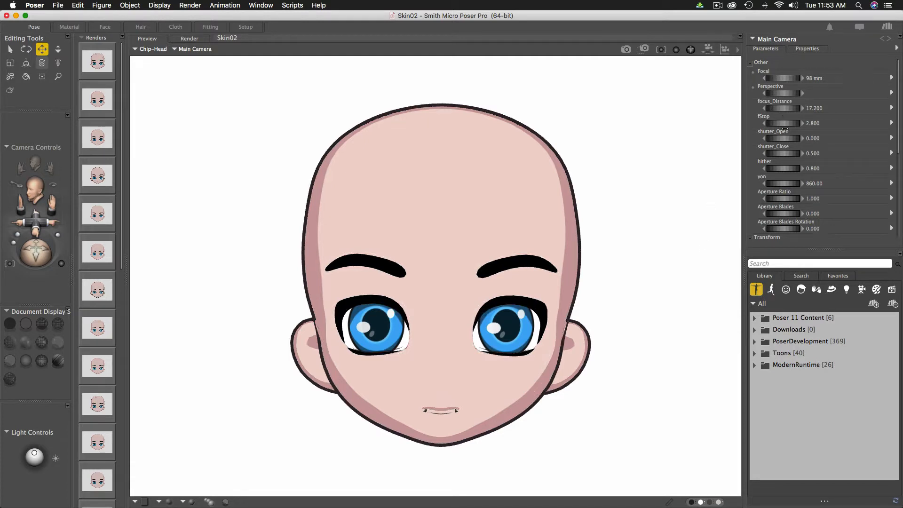
- Select the head and dial its Mouth-Open morph to 0.157
left_click(500, 221)
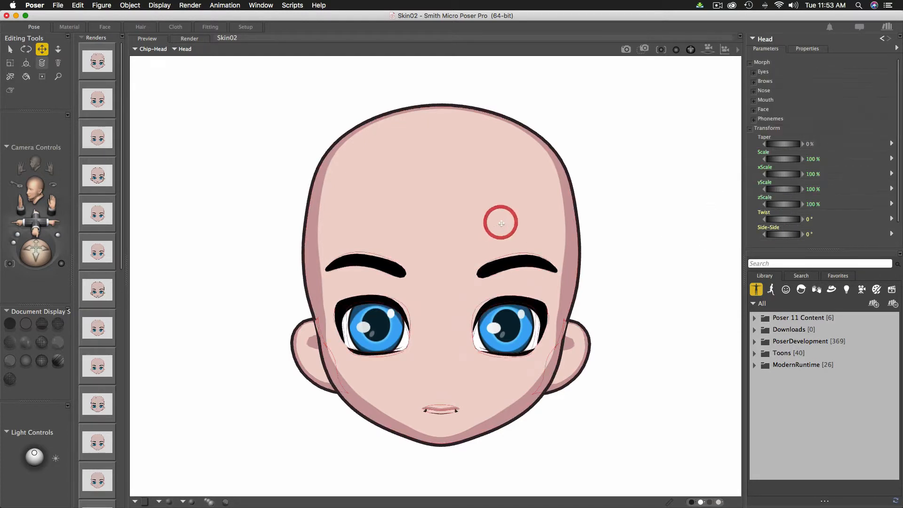
left_click(754, 100)
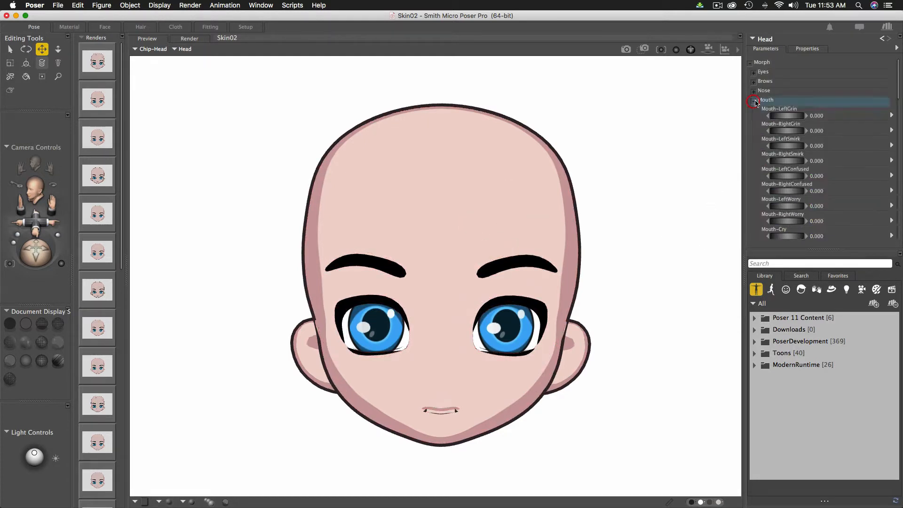
scroll(802, 179, "down", 2)
scroll(802, 179, "down", 4)
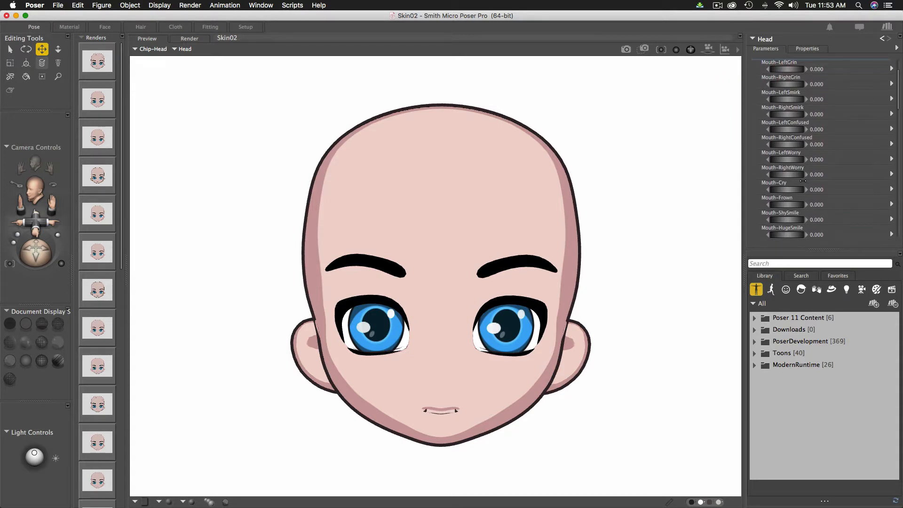
scroll(802, 180, "down", 2)
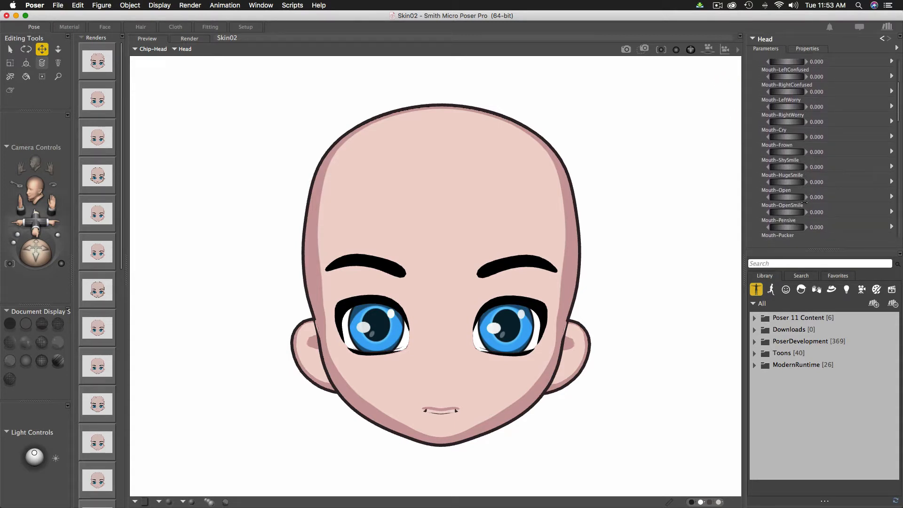
left_click(790, 197)
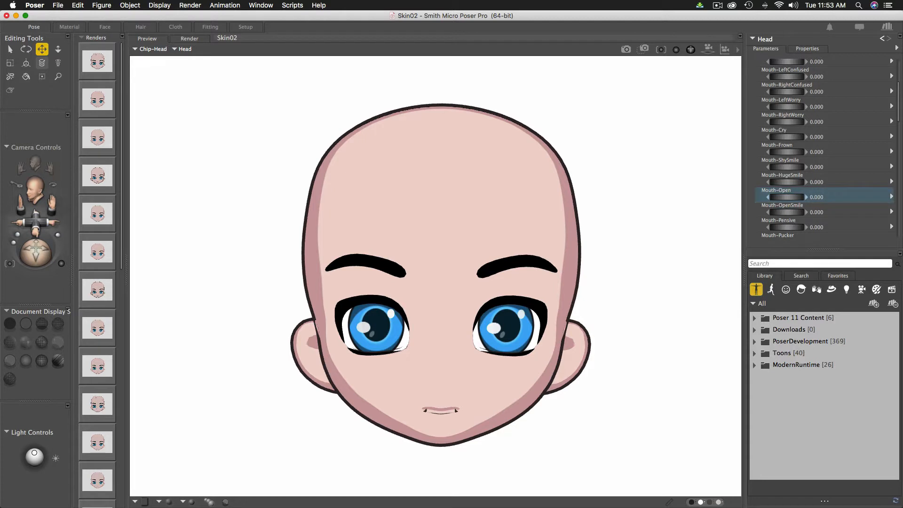
left_click_drag(791, 197, 802, 197)
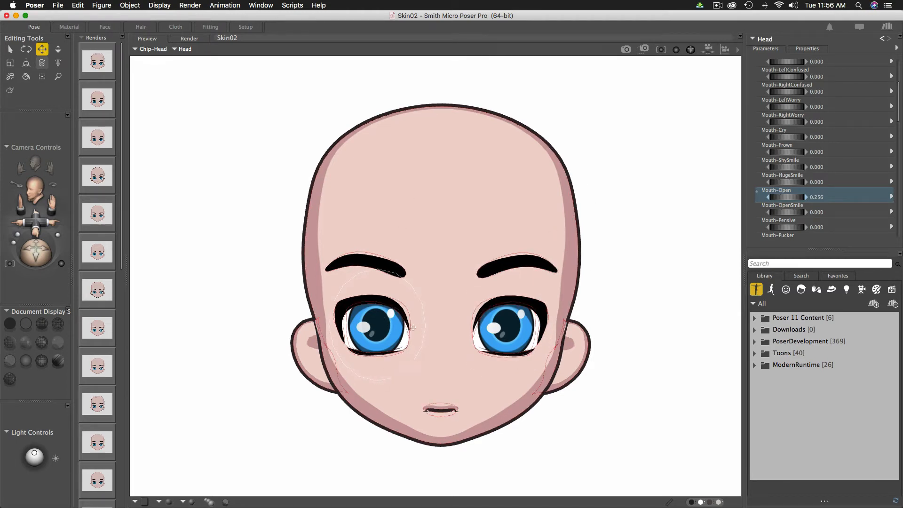
- Enable Geometric Edge Lines in the comic preview options, toggling them off and on to compare
left_click(226, 502)
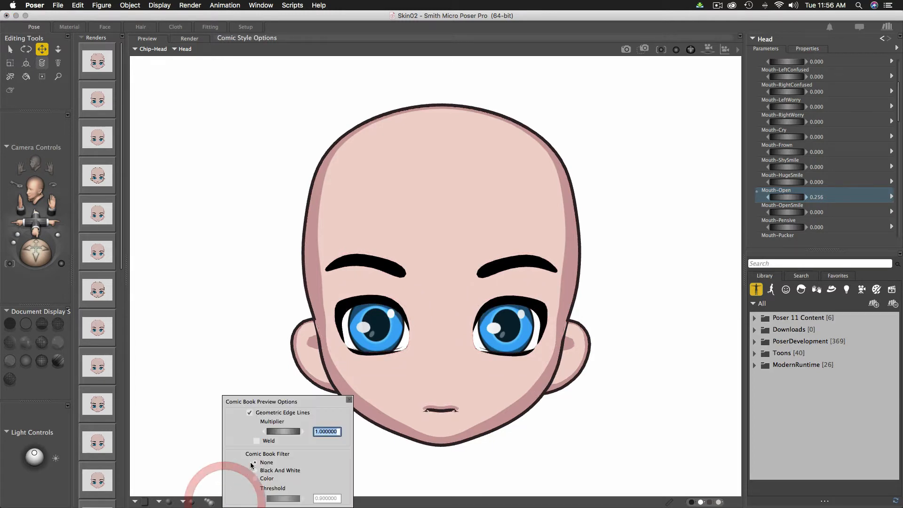
left_click(249, 413)
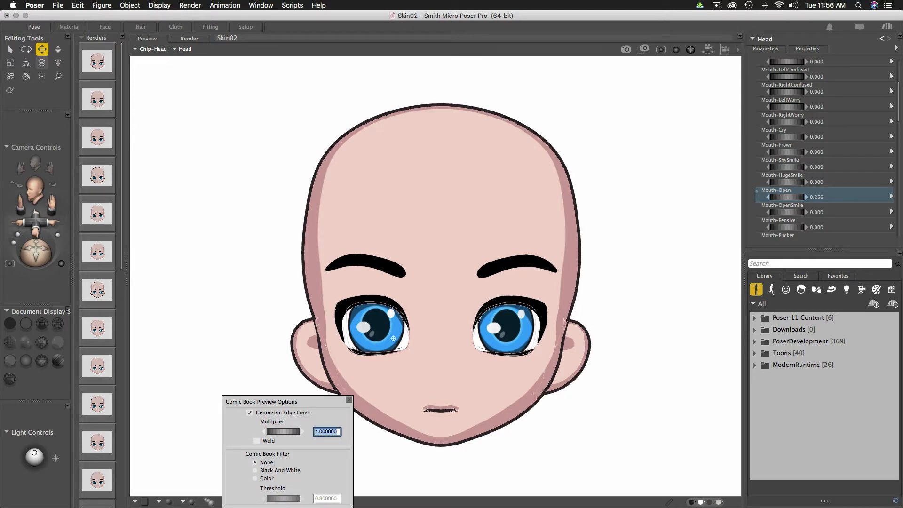
left_click(250, 412)
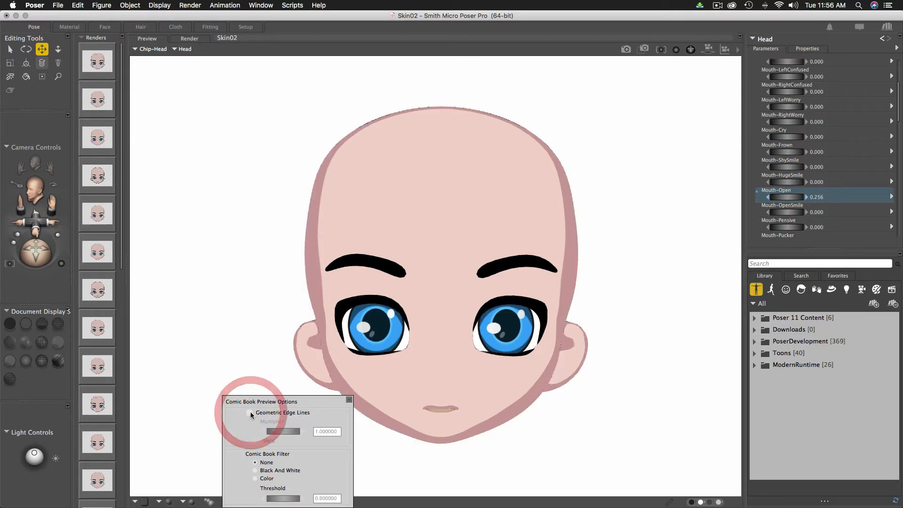
left_click(251, 412)
left_click(250, 413)
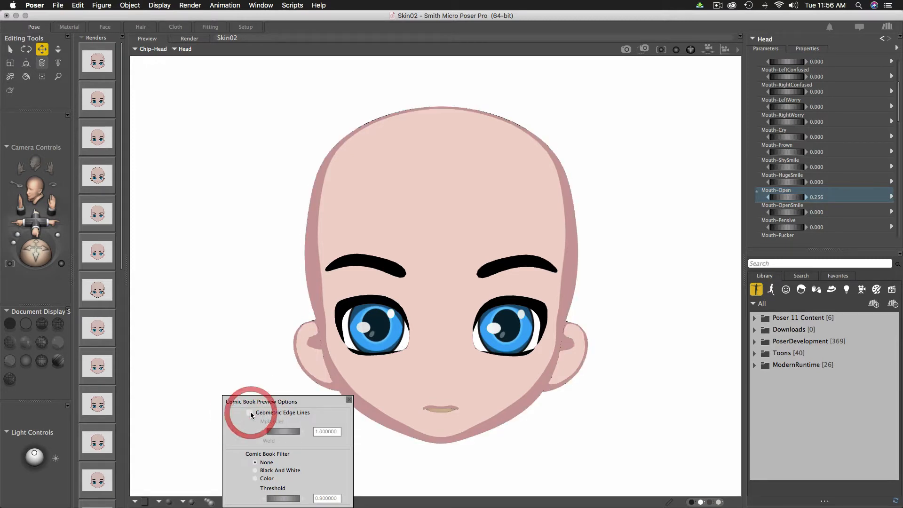
left_click(250, 413)
left_click(250, 413)
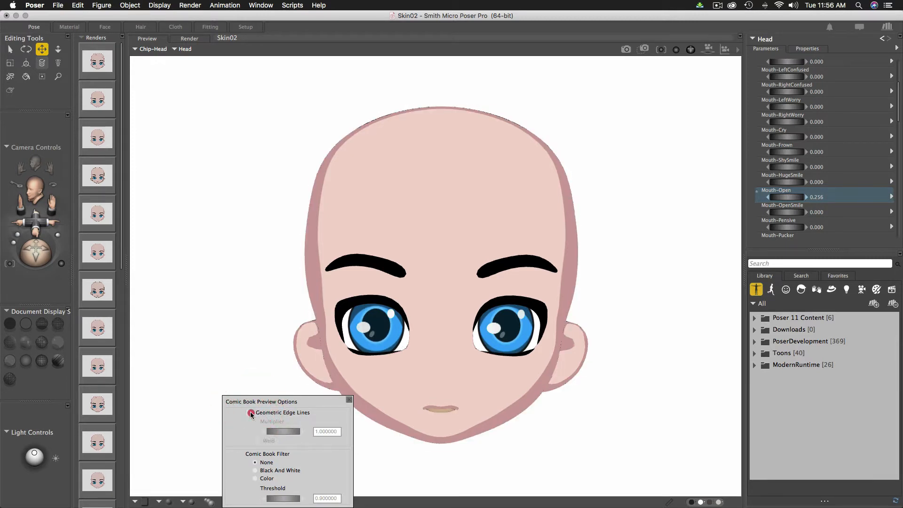
left_click(250, 413)
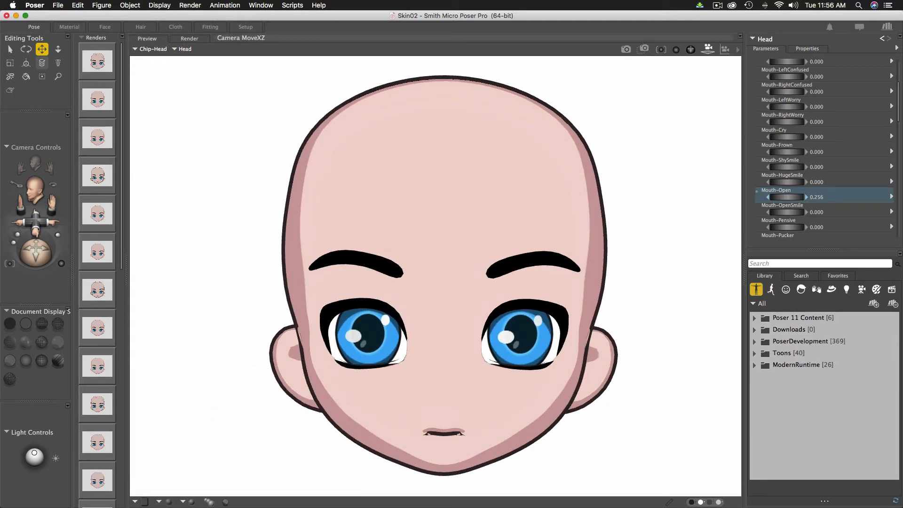
- Zoom the camera in on the eye and toggle Geometric Edge Lines off and on to compare outlines
left_click_drag(708, 49, 708, 85)
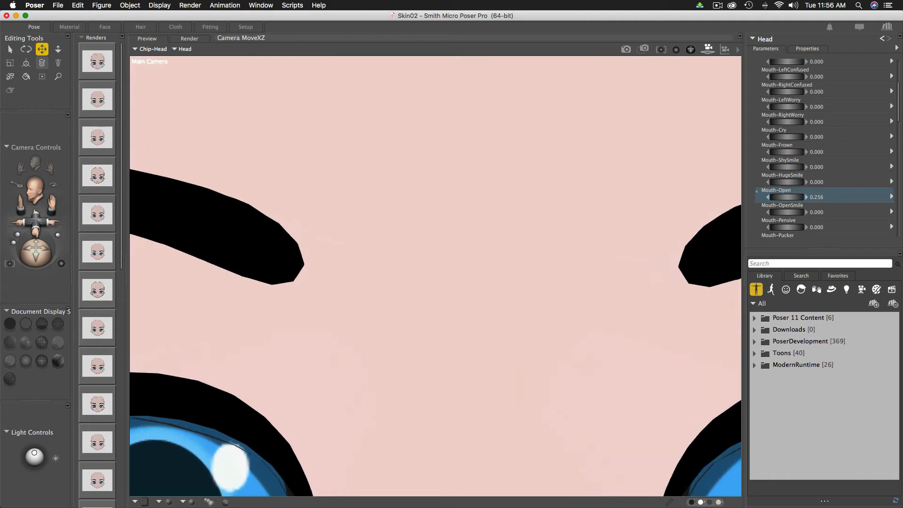
left_click_drag(725, 49, 675, 164)
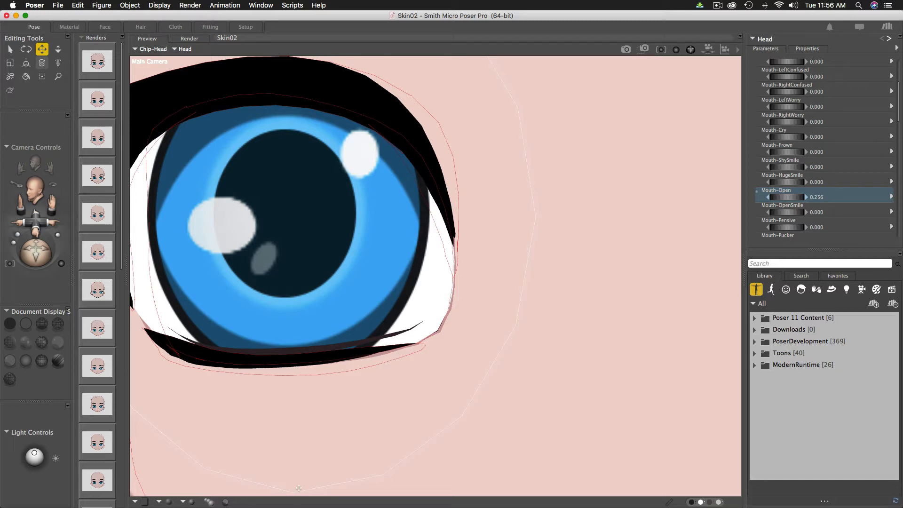
left_click(225, 502)
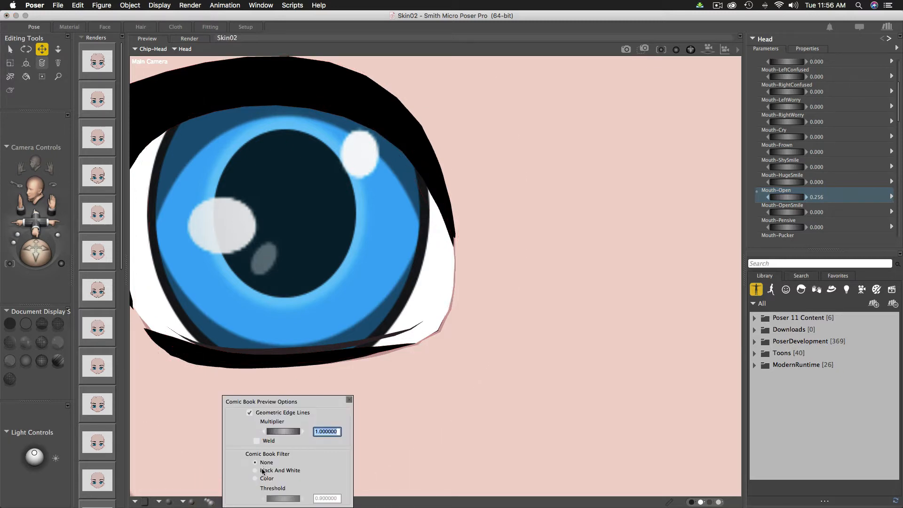
left_click(249, 412)
left_click(248, 412)
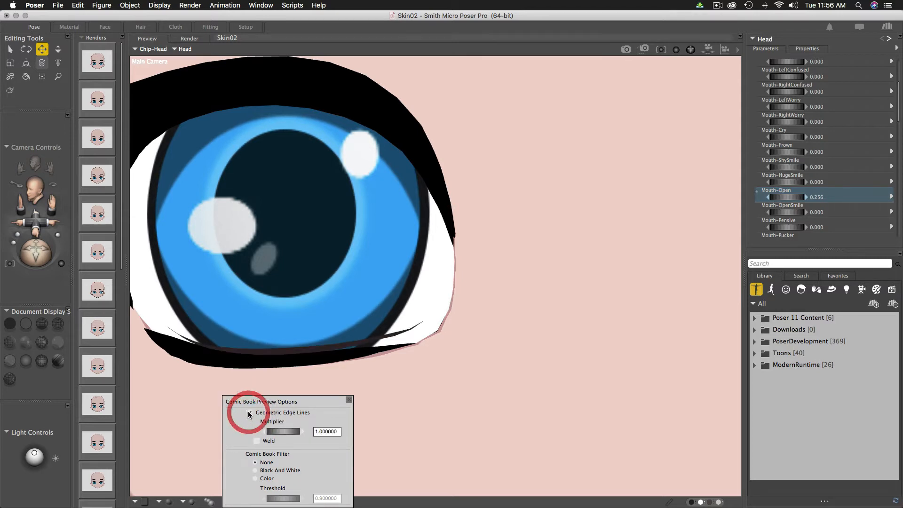
left_click(248, 412)
left_click(249, 412)
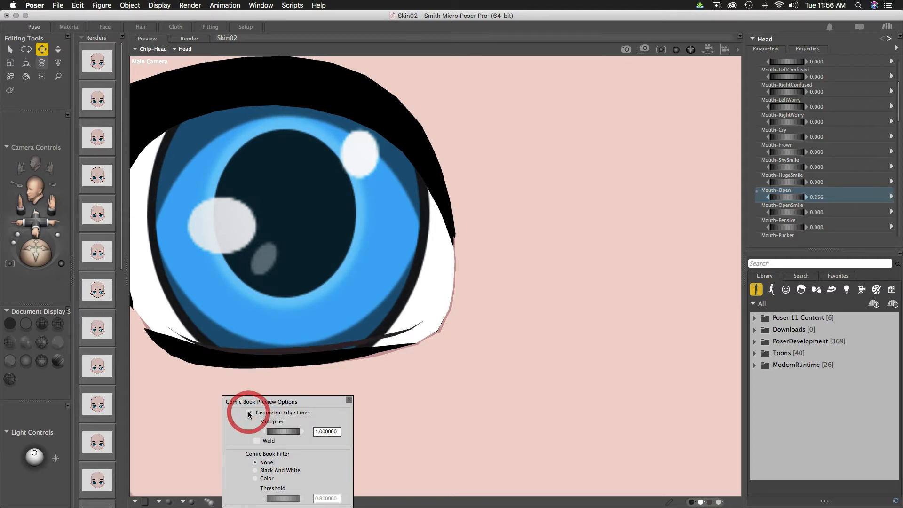
left_click(349, 399)
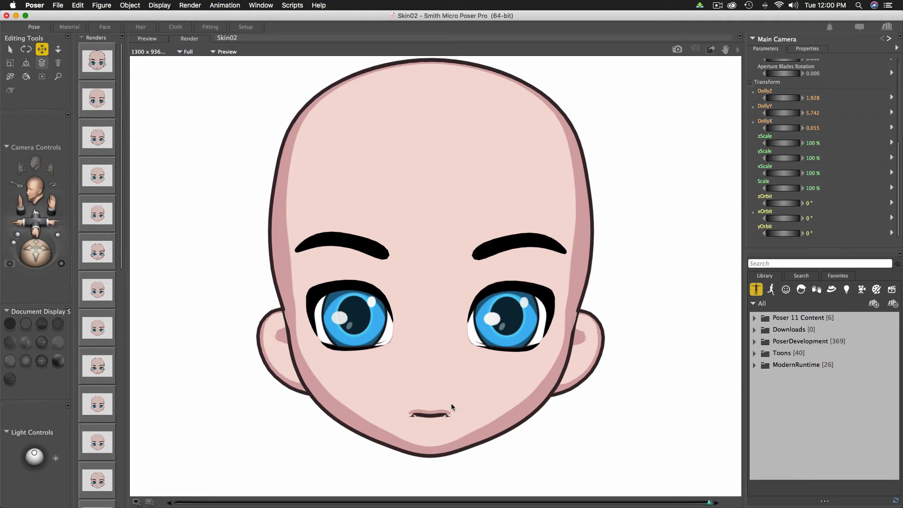
- Go to the Material room to edit the figure's materials
left_click(61, 26)
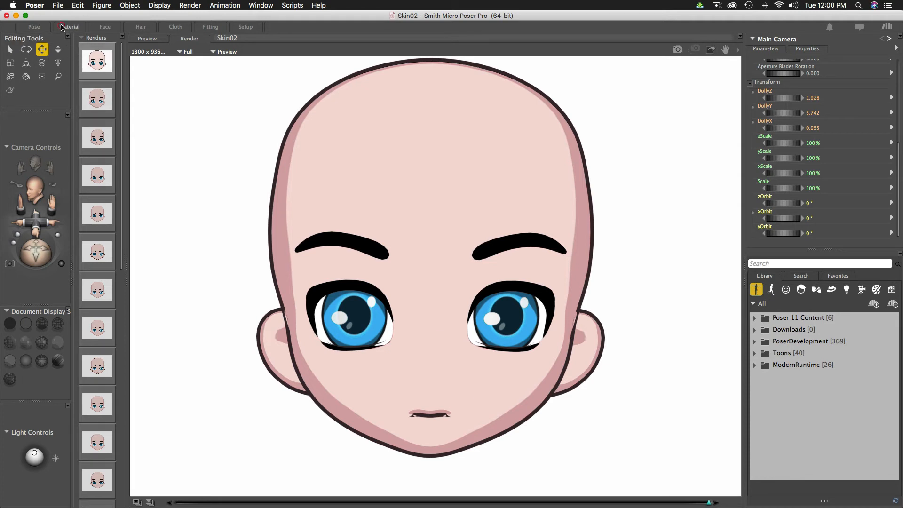